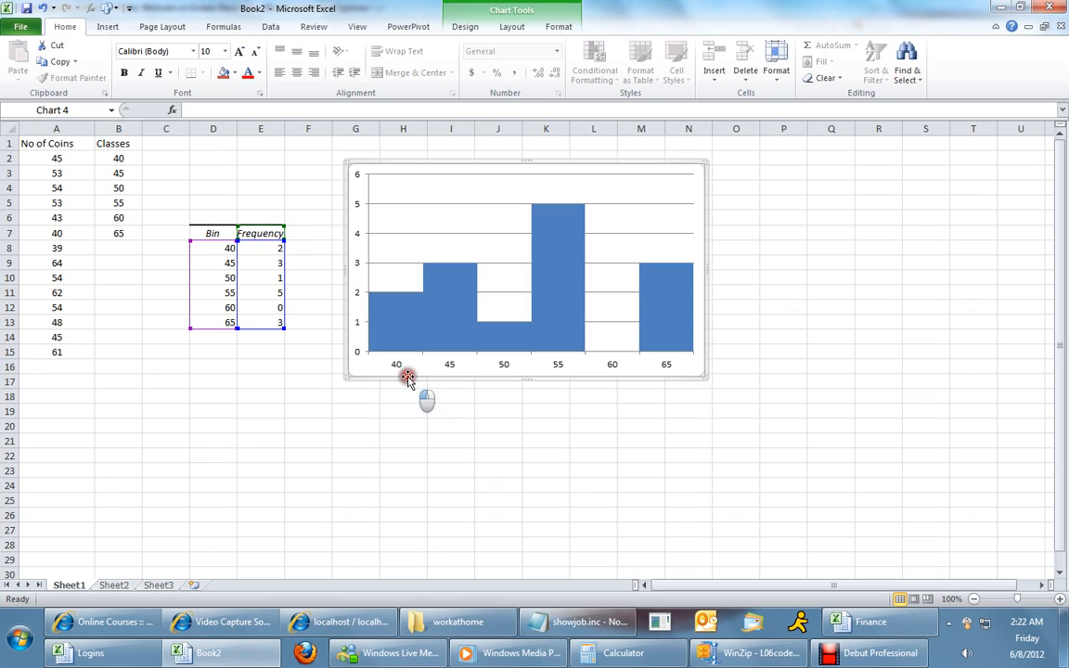
Delete the histogram chart placed beside the Bin and Frequency output table.
left_click(217, 232)
left_click(262, 232)
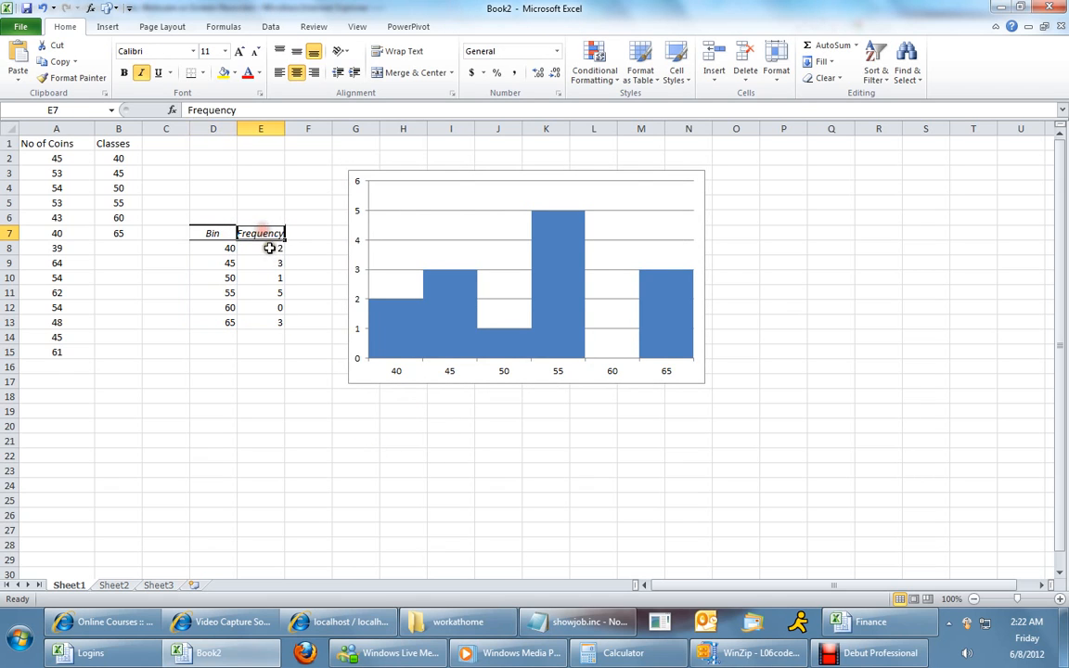
left_click(221, 233)
left_click_drag(220, 233, 271, 322)
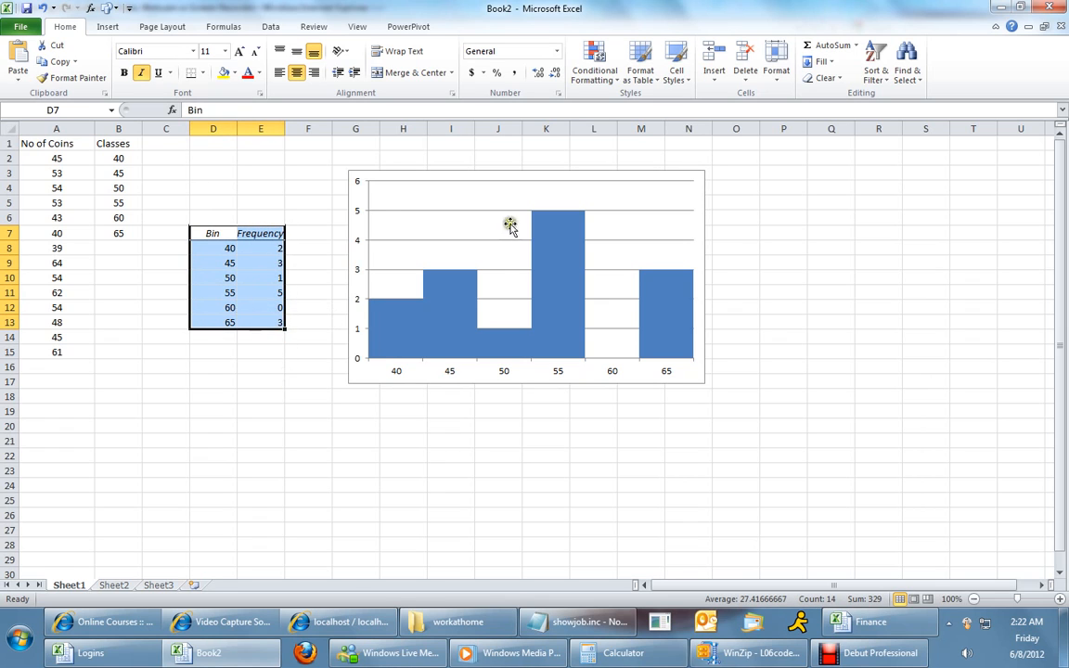
left_click(463, 173)
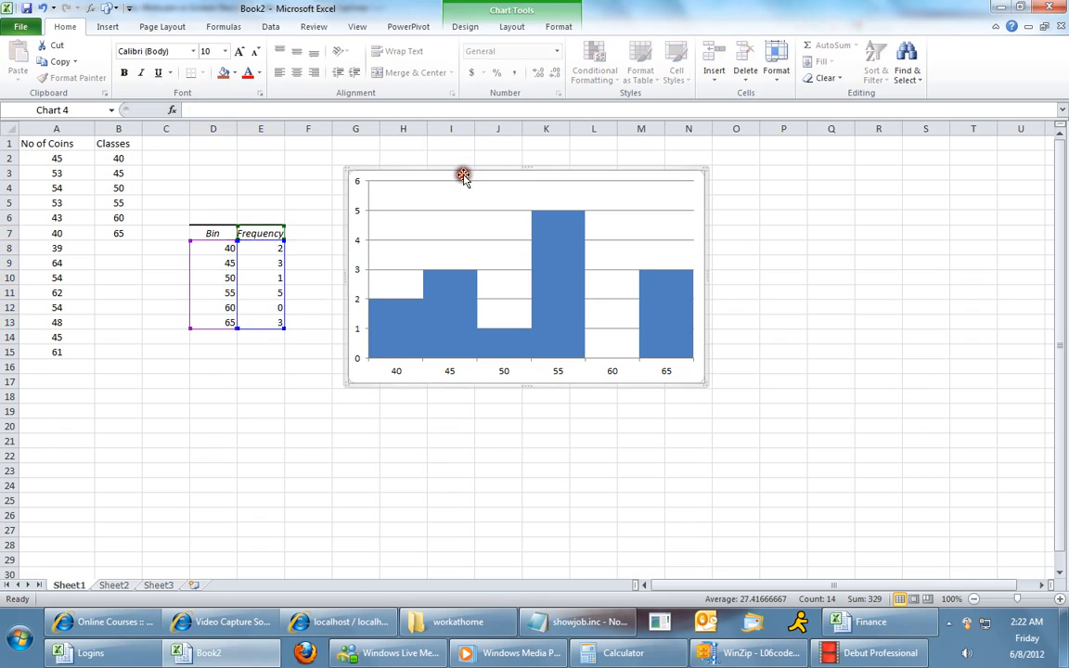
left_click(469, 342)
left_click(598, 372)
key("Delete")
Delete the Bin and Frequency output table in D7:E13, removing the cells.
right_click(228, 236)
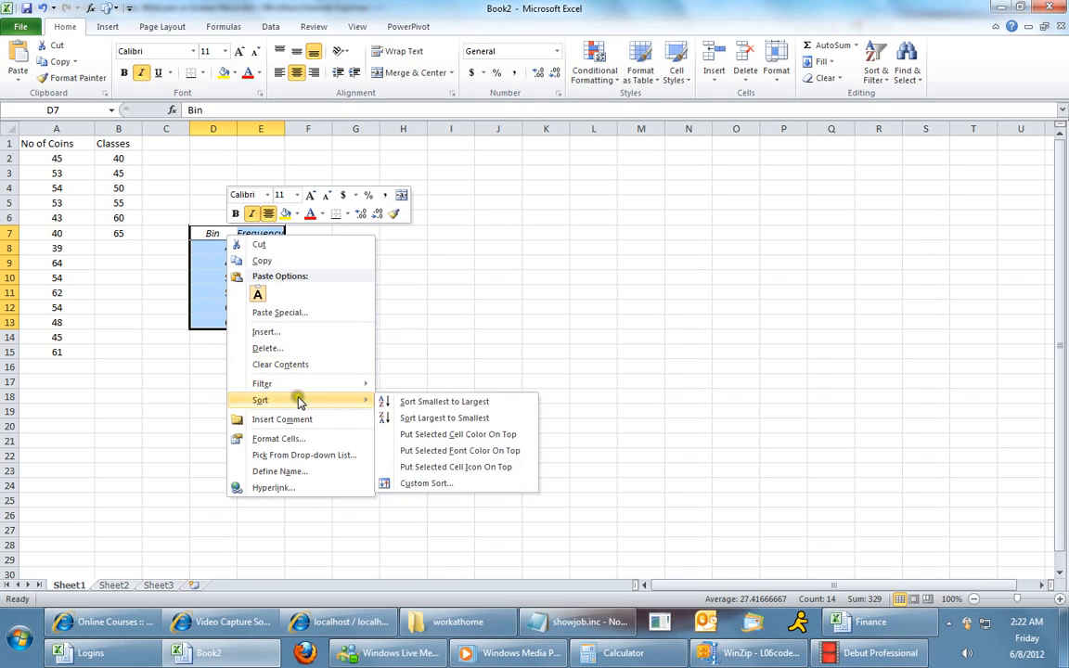
left_click(275, 348)
left_click(239, 363)
left_click(239, 388)
left_click(355, 425)
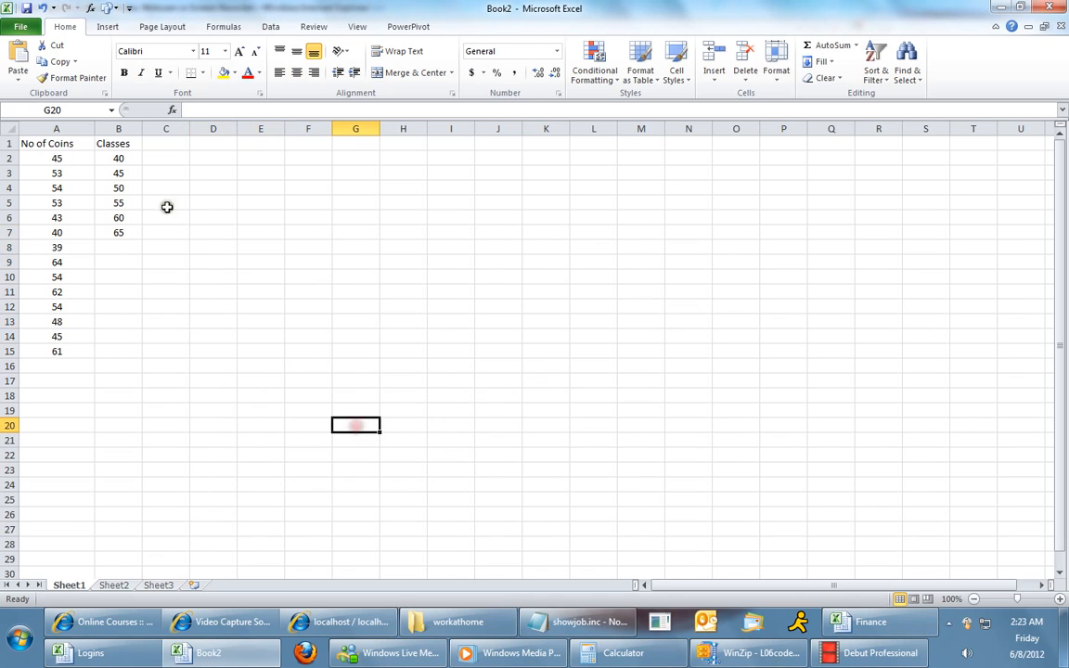
Examine the No of Coins data in column A and the Classes bin values in column B.
left_click(48, 143)
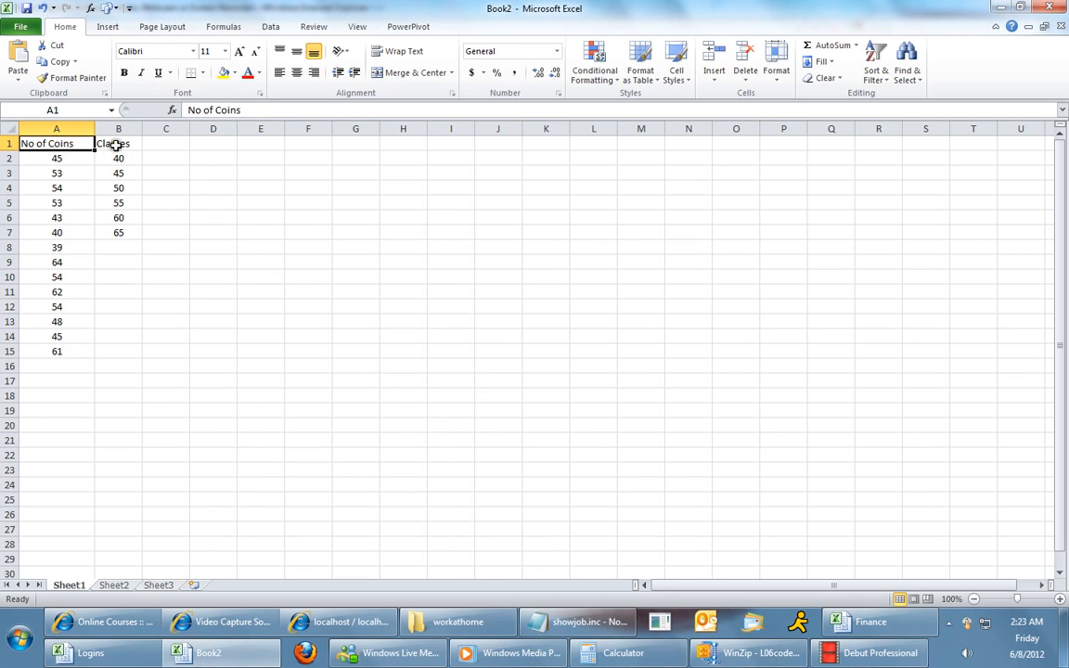
left_click(115, 144)
left_click(65, 145)
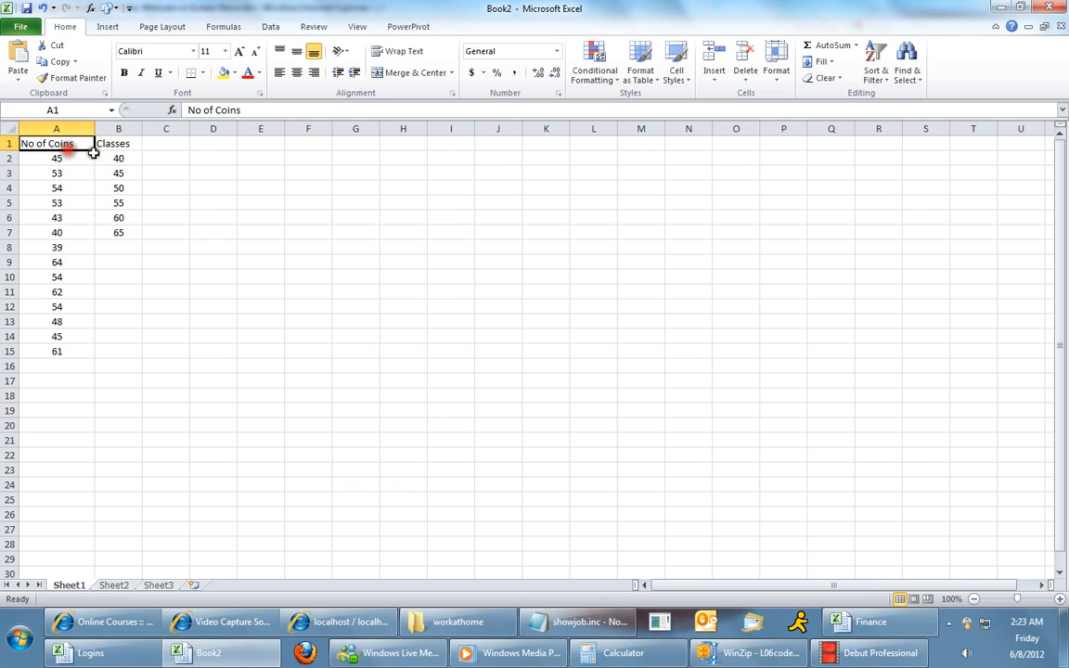
left_click(123, 143)
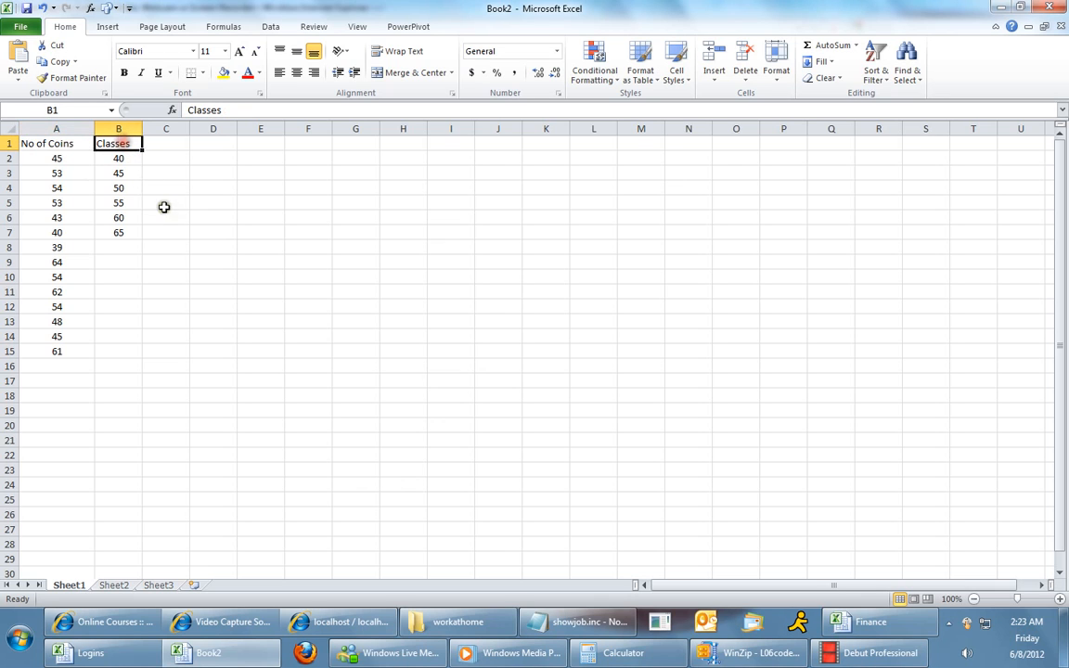
left_click_drag(61, 159, 60, 349)
left_click_drag(123, 158, 121, 229)
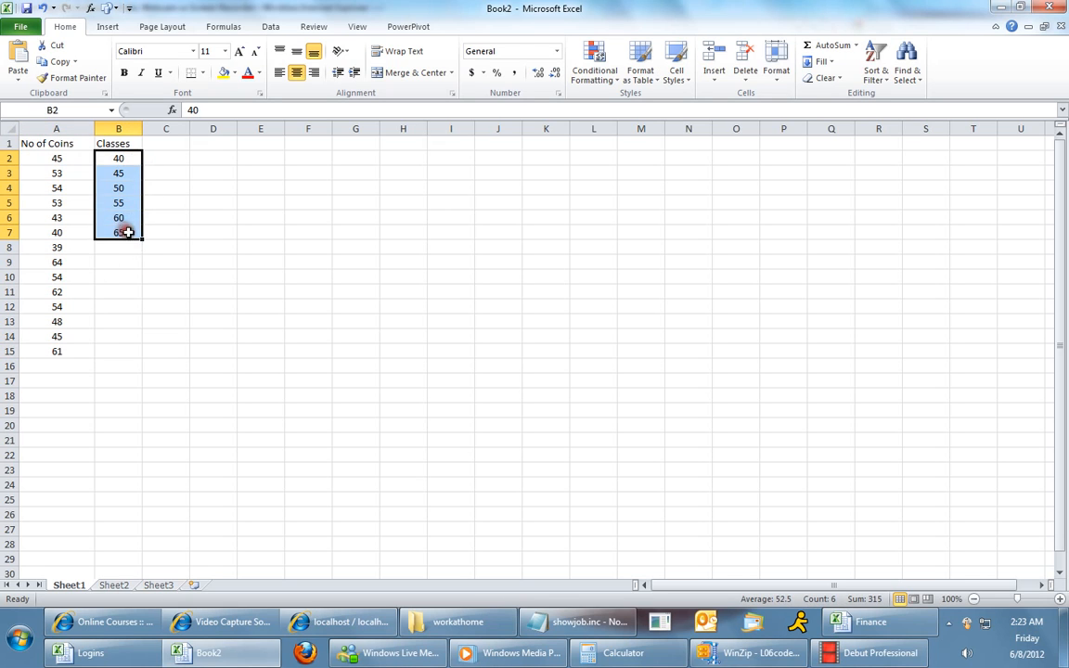
left_click(121, 160)
left_click(133, 231)
left_click(124, 161)
left_click(126, 221)
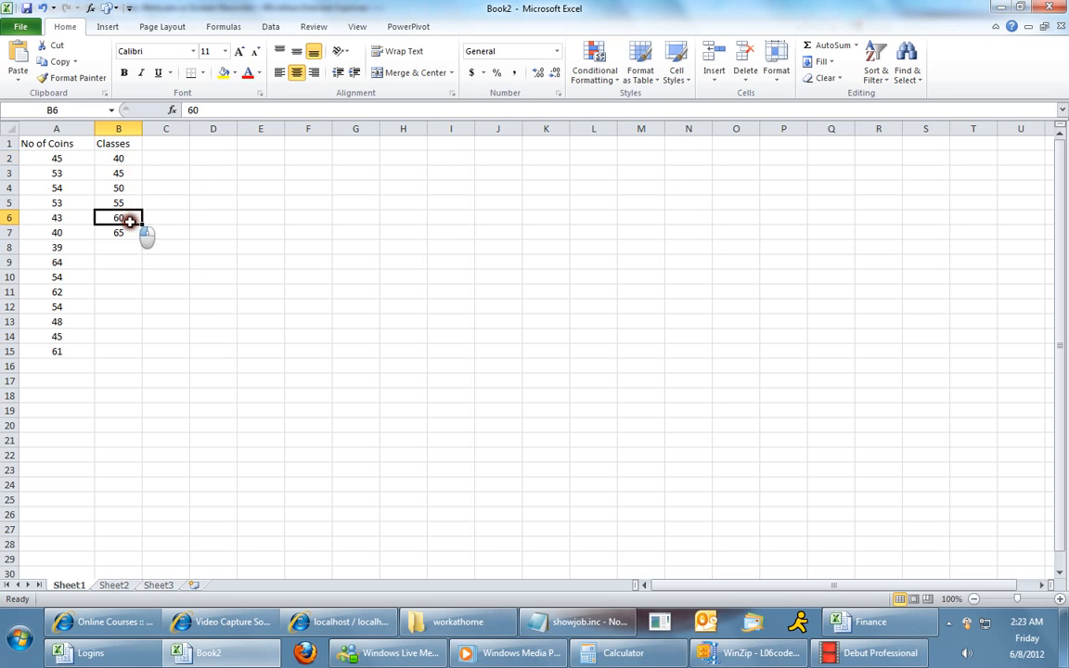
left_click(137, 158)
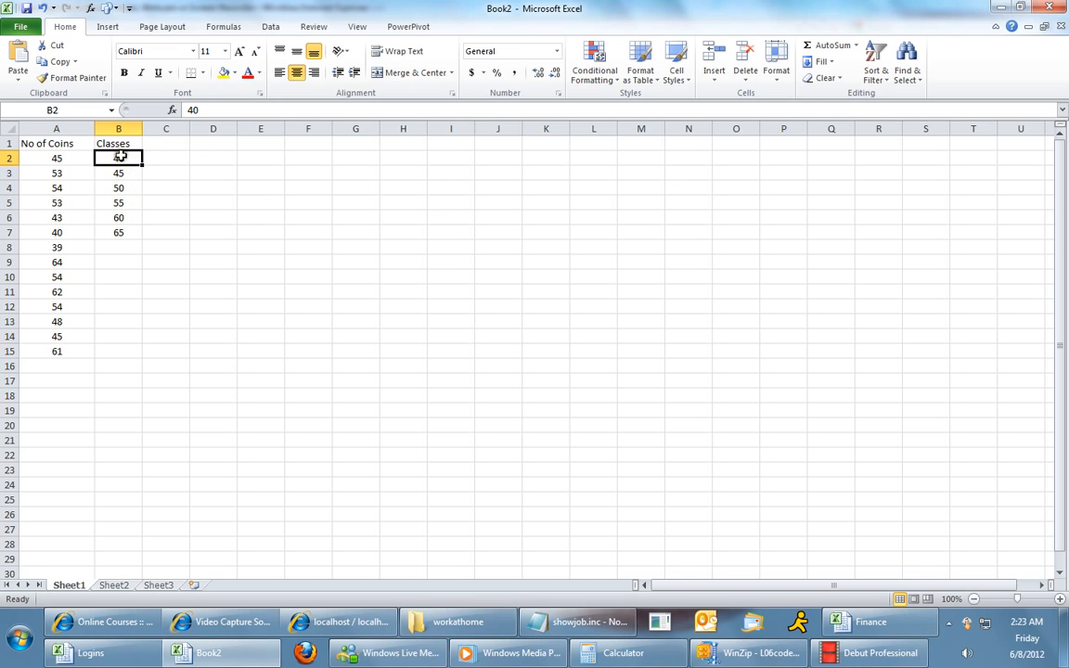
key("Down")
key("Down")
key("Down")
key("Down")
key("Down")
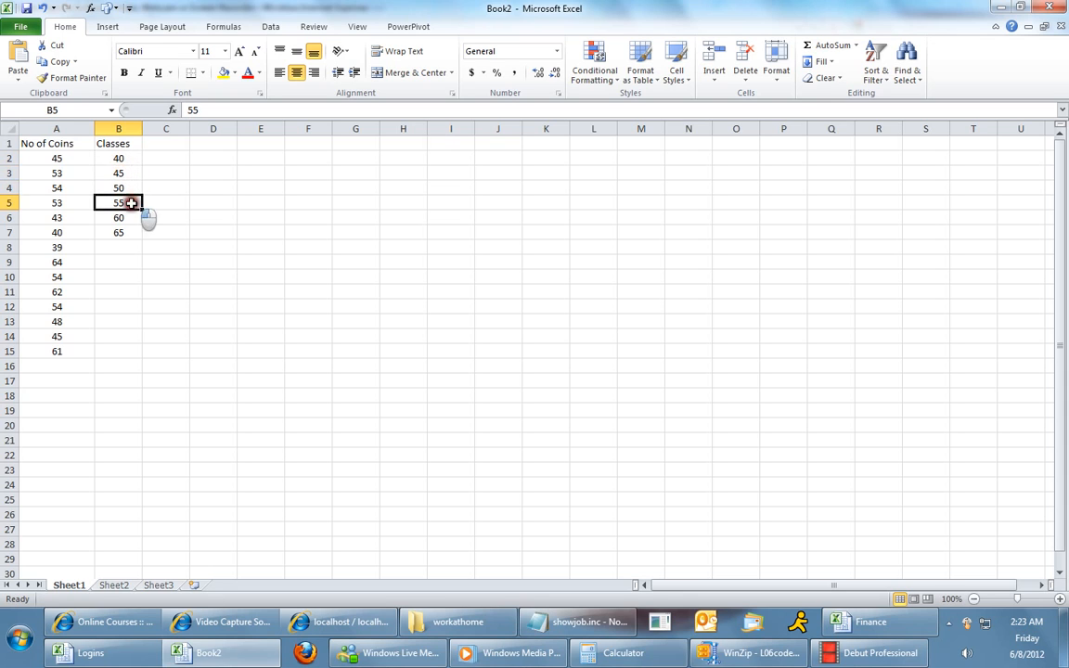
left_click(136, 158)
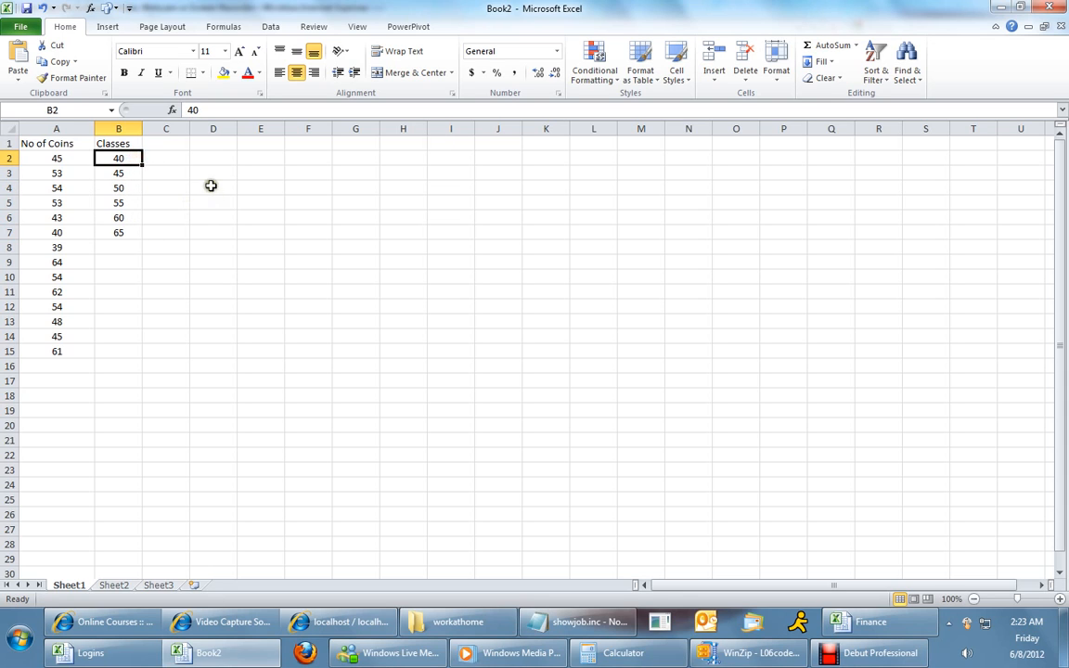
left_click(213, 187)
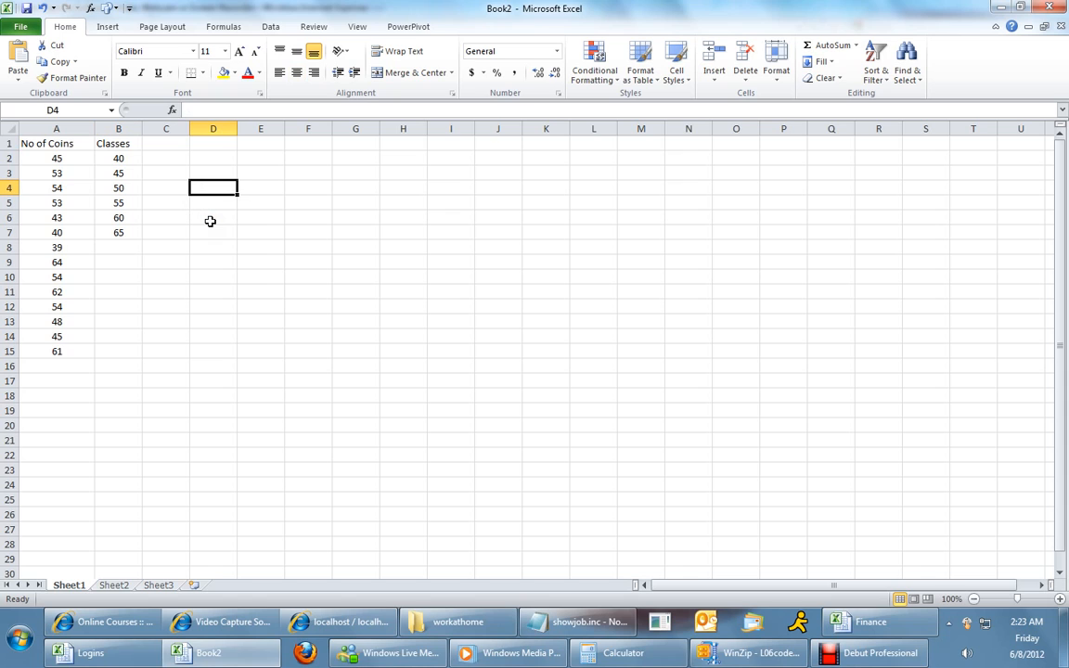
type("35")
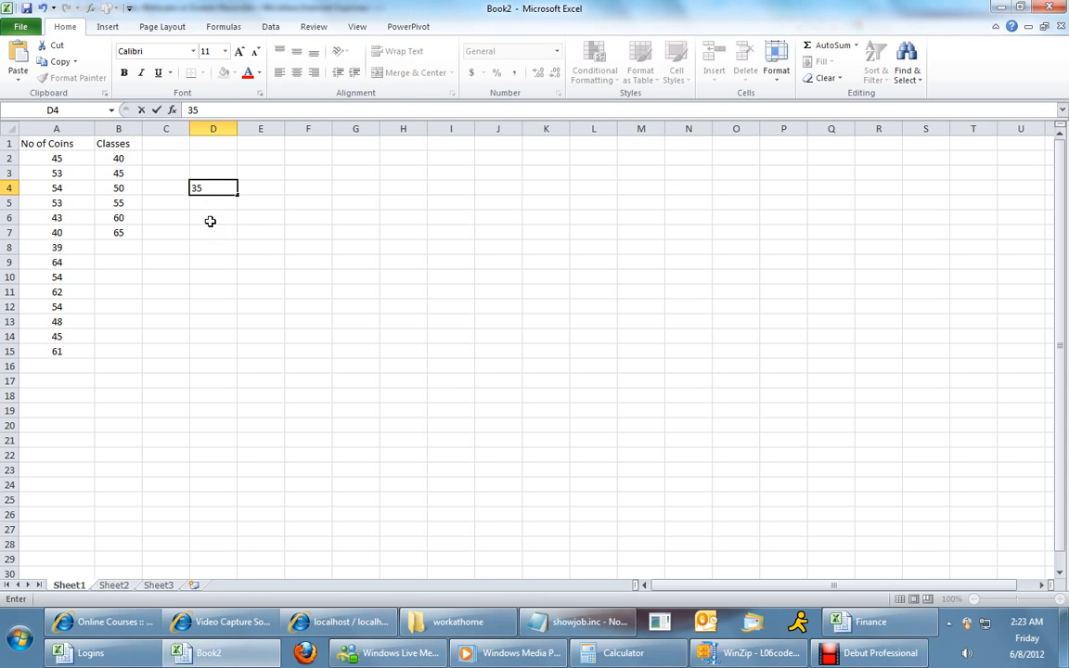
type("-")
left_click(255, 246)
left_click(215, 189)
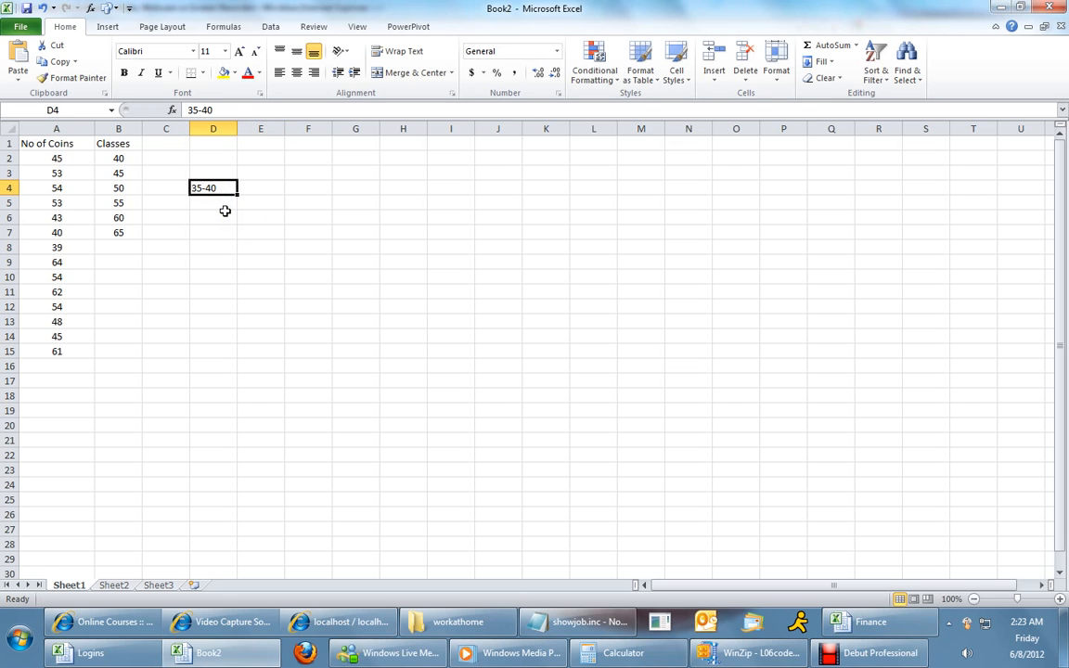
key("Delete")
Enable the Analysis ToolPak add-ins through the Excel Options Add-Ins manager.
left_click(160, 176)
left_click(66, 159)
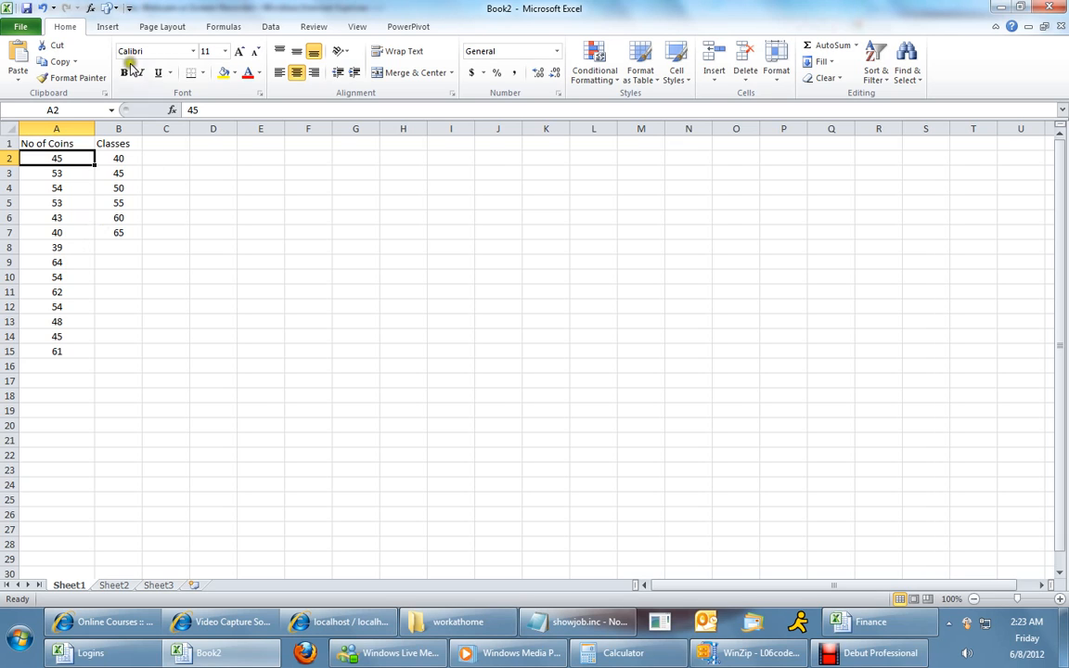
left_click(271, 27)
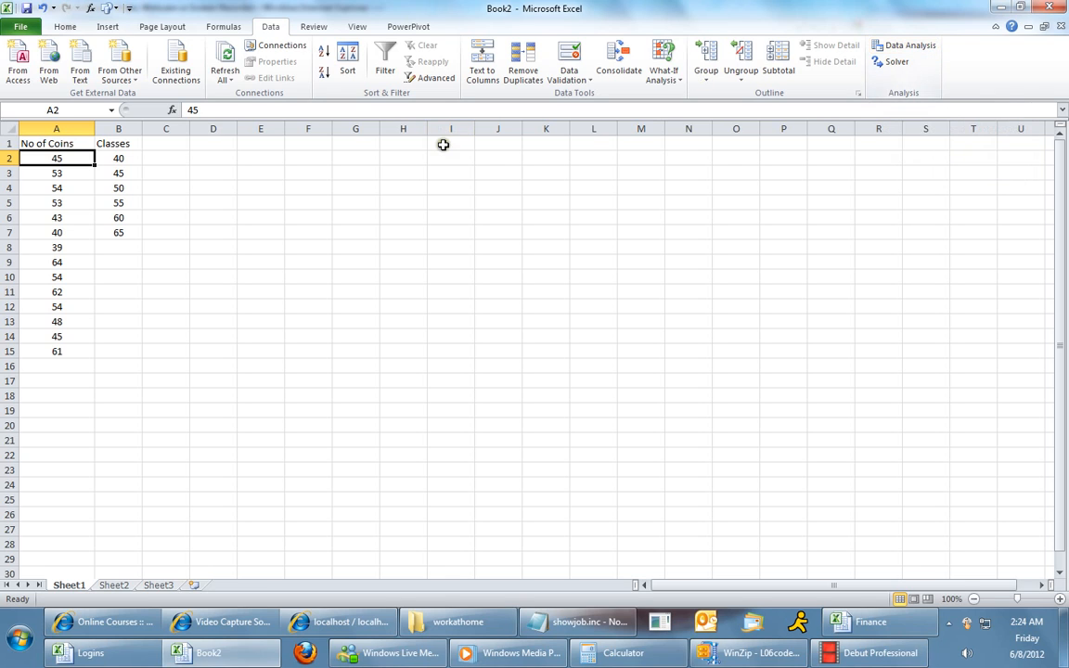
left_click(23, 29)
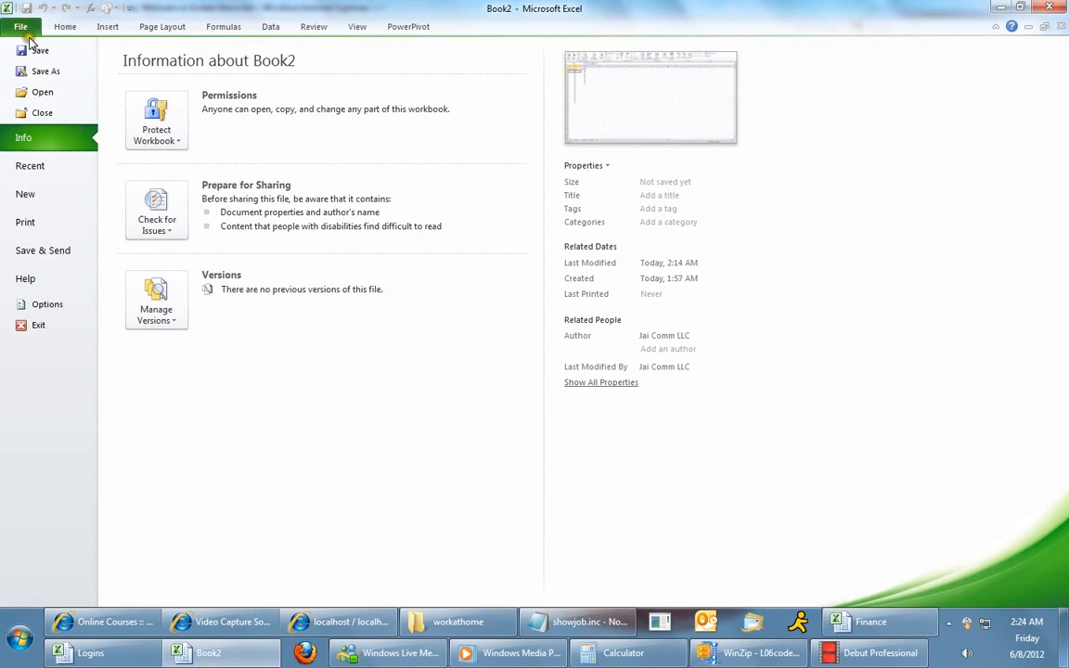
left_click(42, 307)
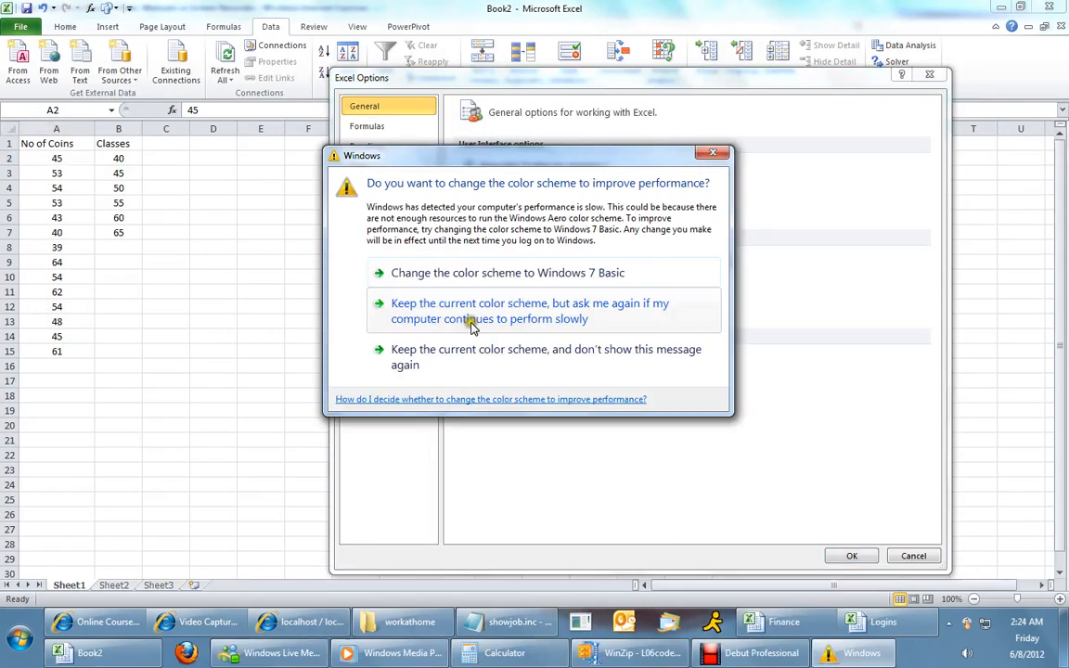
left_click(710, 154)
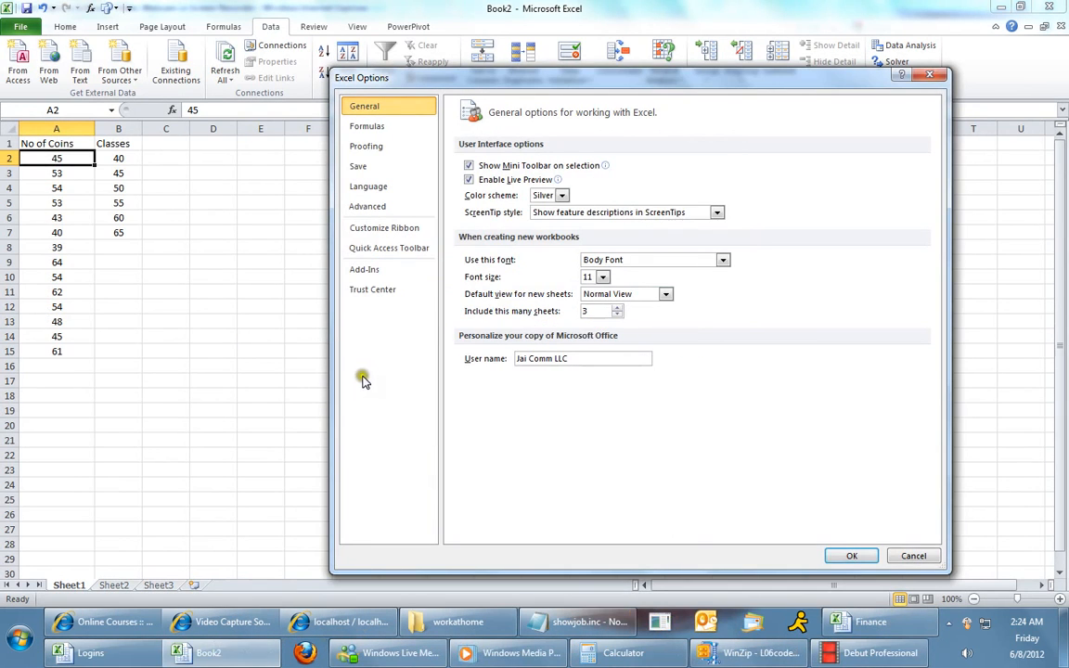
left_click(366, 272)
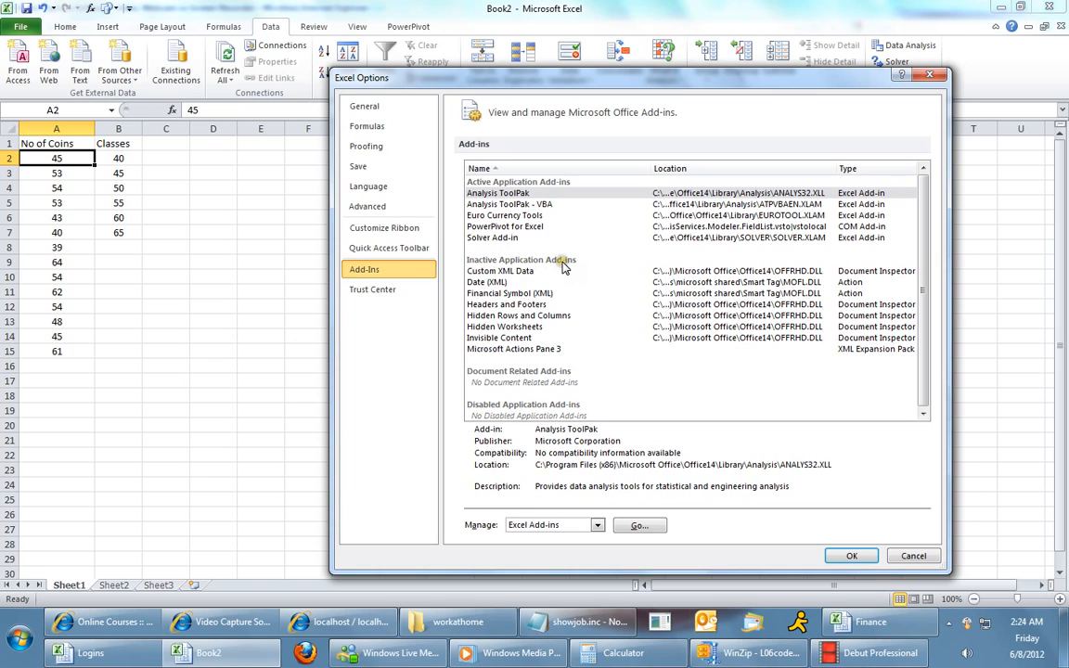
left_click(496, 193)
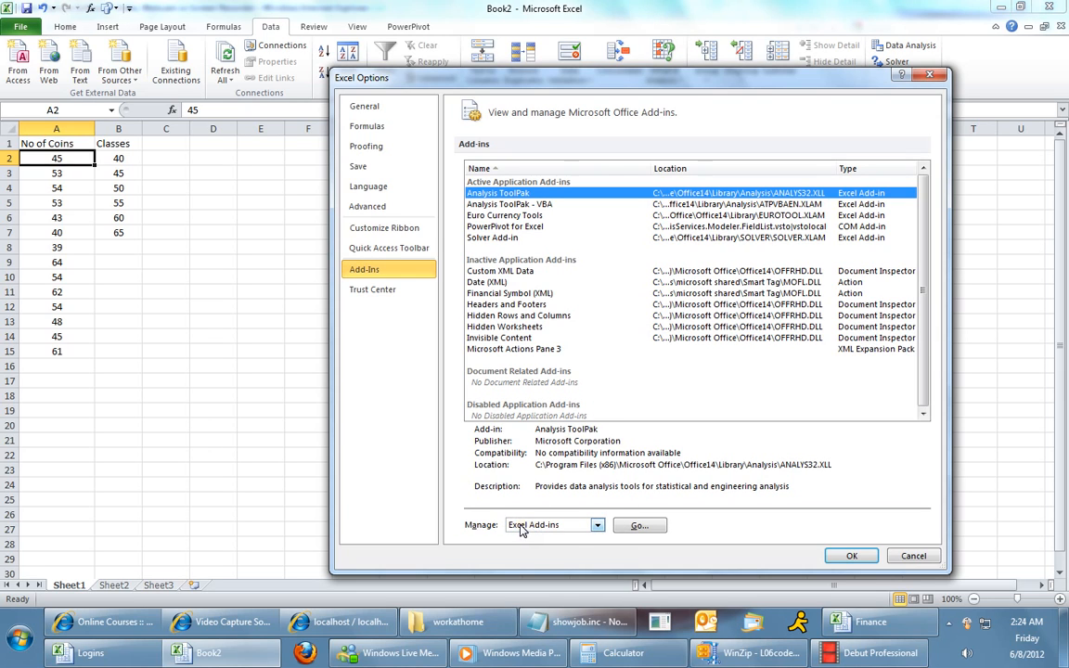
left_click(596, 526)
left_click(596, 526)
left_click(639, 526)
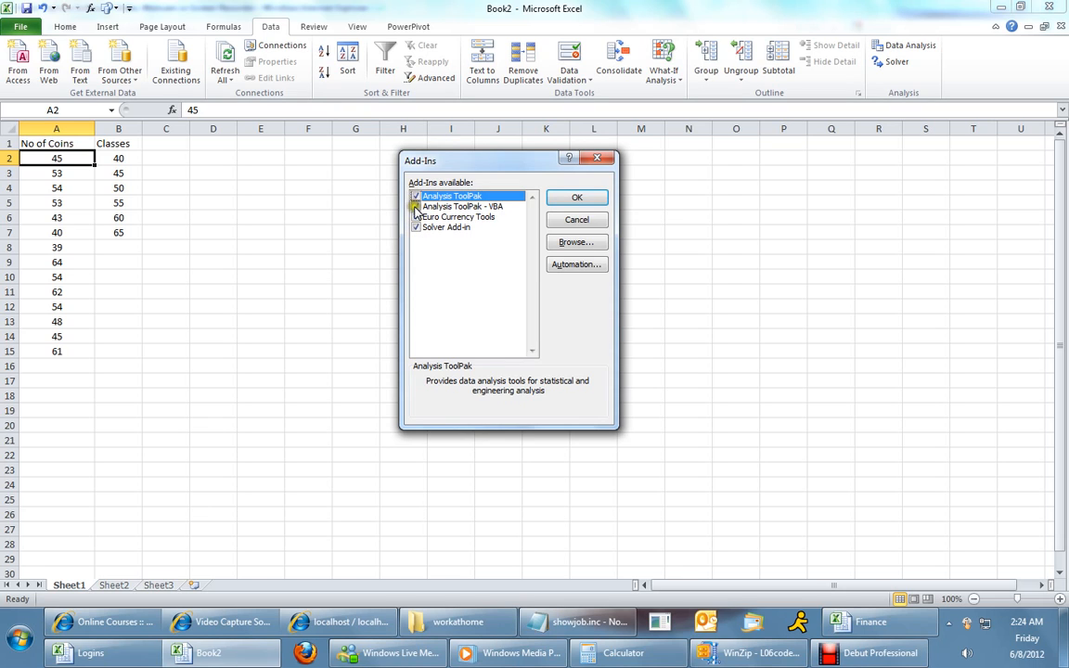
left_click(415, 228)
left_click(569, 197)
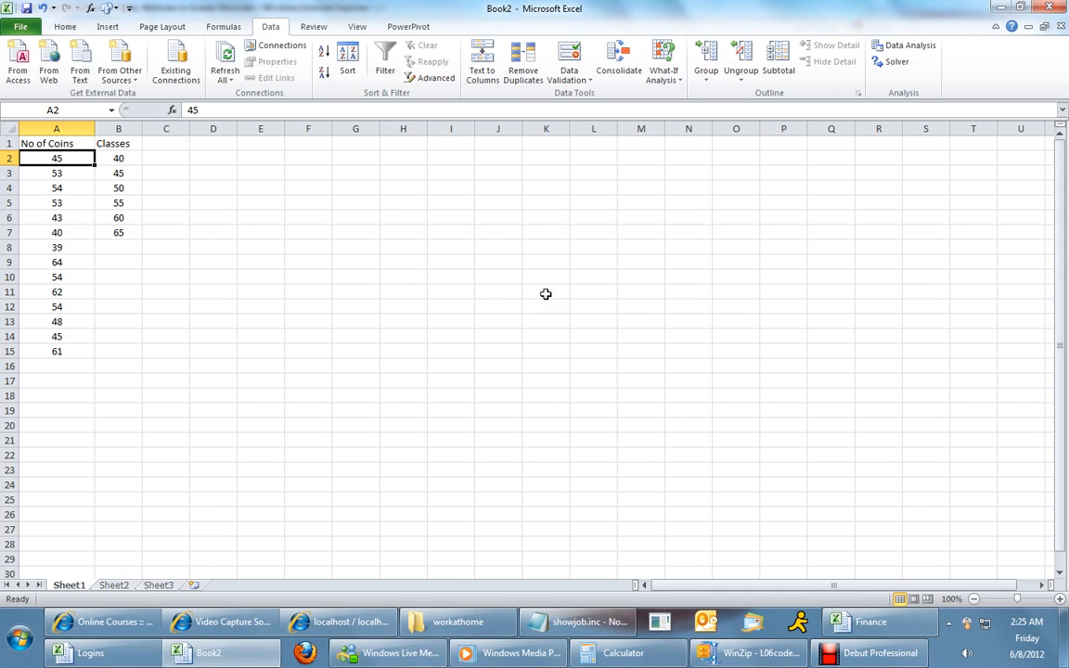
Open the Histogram tool from the Data Analysis tools.
left_click(897, 54)
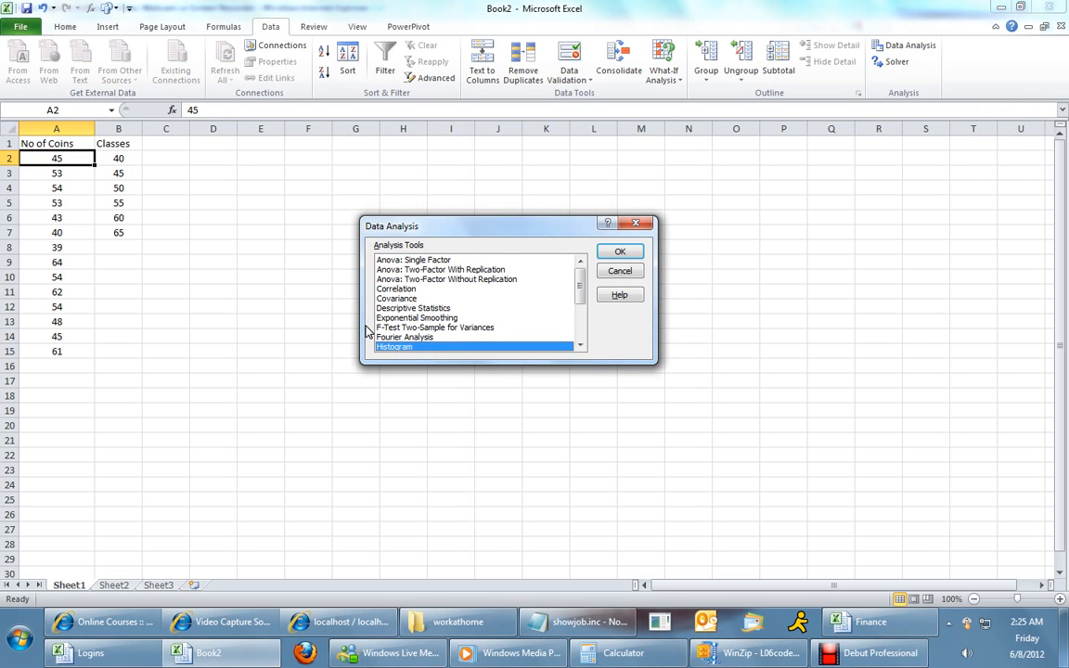
left_click_drag(518, 230, 456, 216)
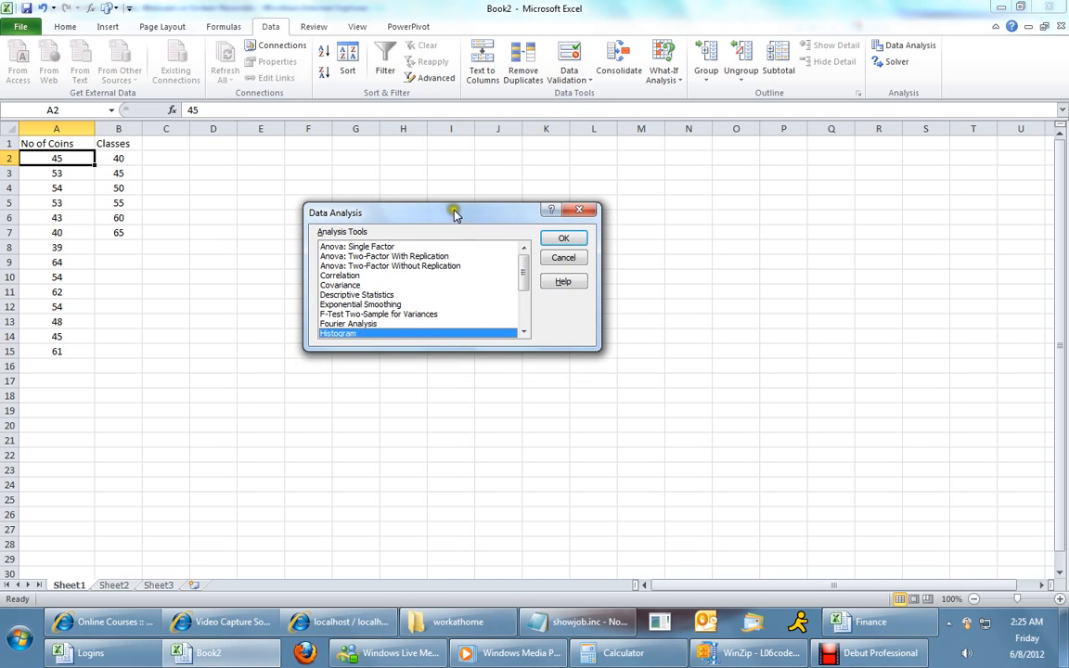
left_click(343, 334)
left_click(563, 239)
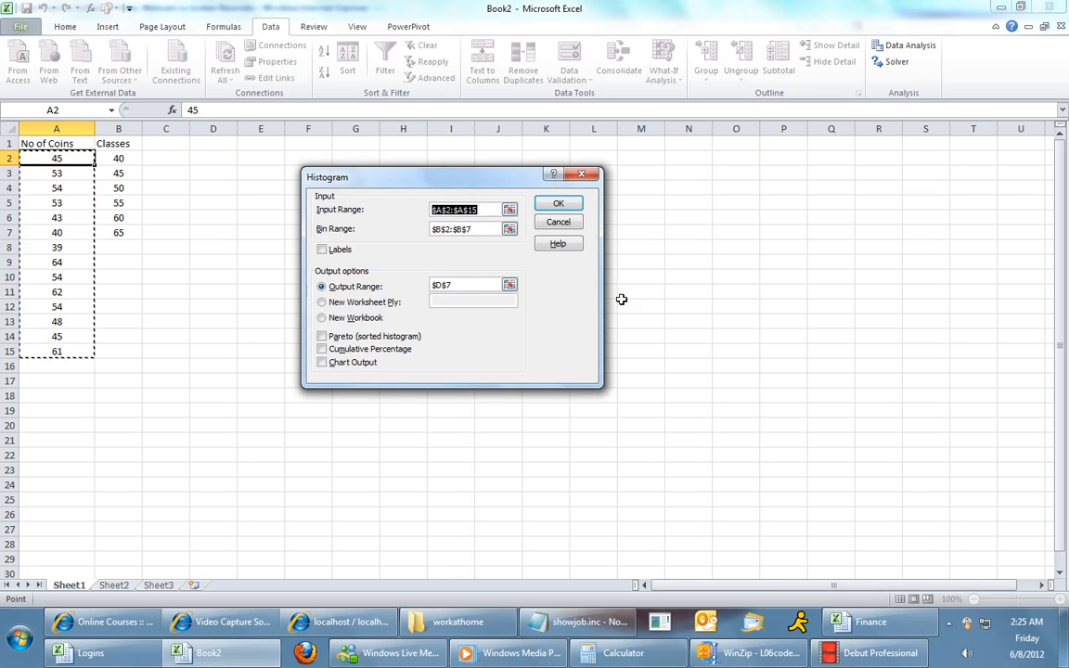
Clear the Histogram dialog's input range, bin range and output range fields.
key("Delete")
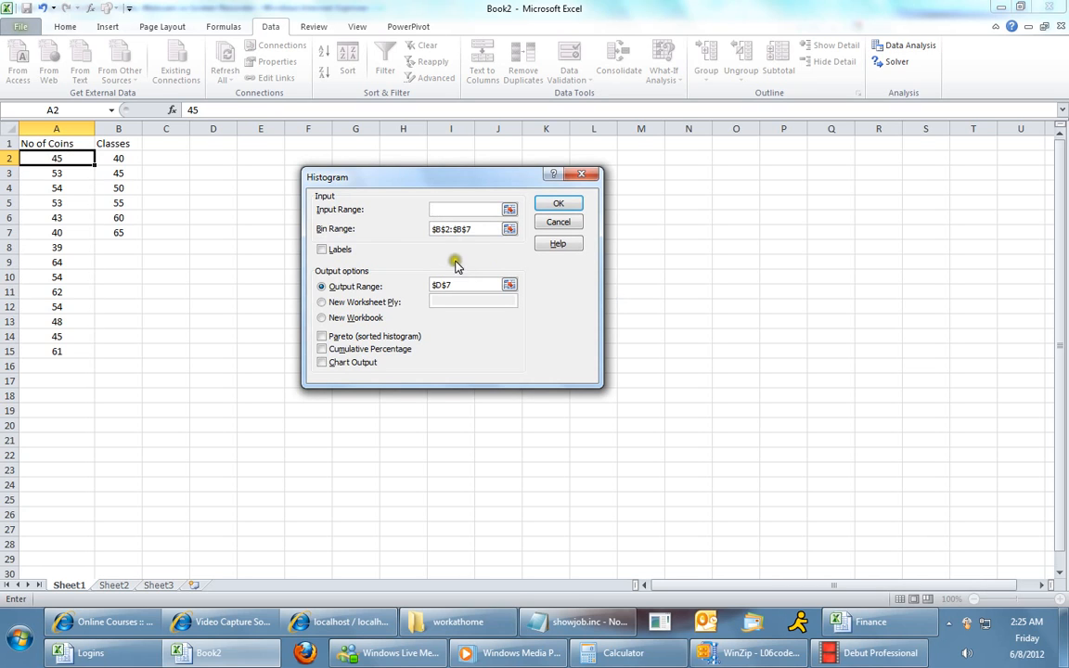
double_click(471, 228)
key("Delete")
left_click(417, 287)
left_click(440, 208)
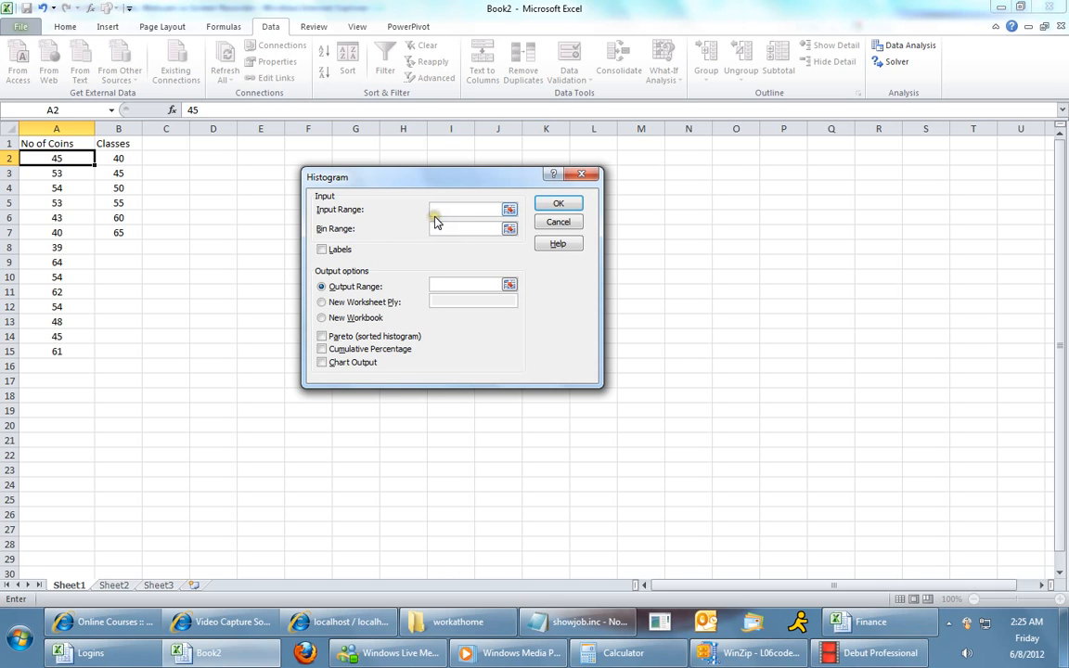
Set the Histogram input range to the No of Coins values A2:A15.
left_click(55, 157)
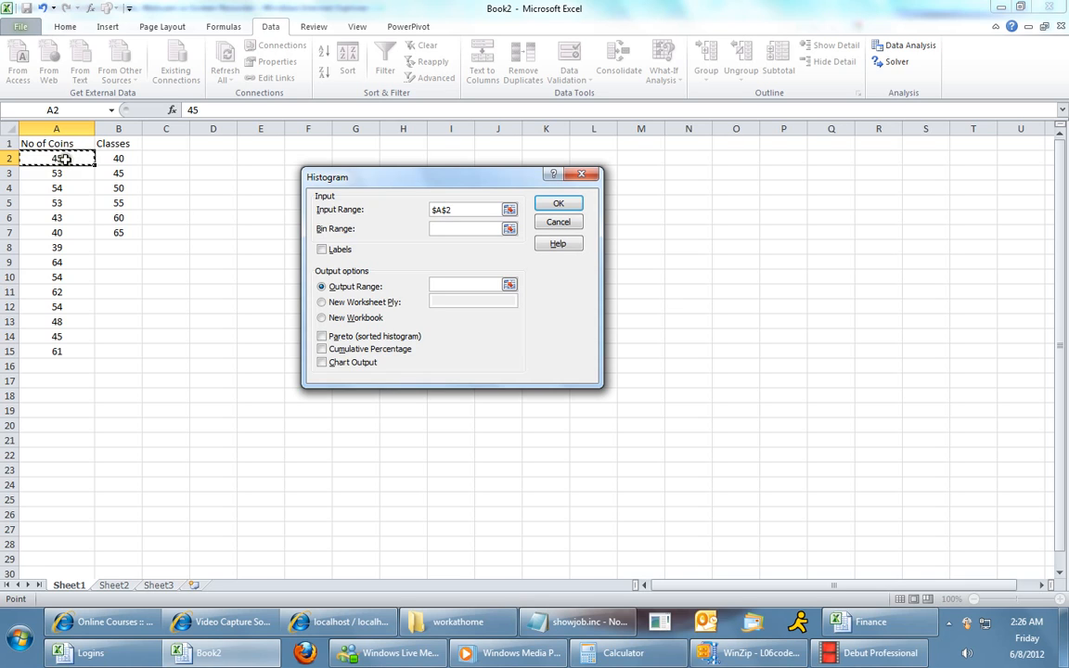
left_click(67, 159)
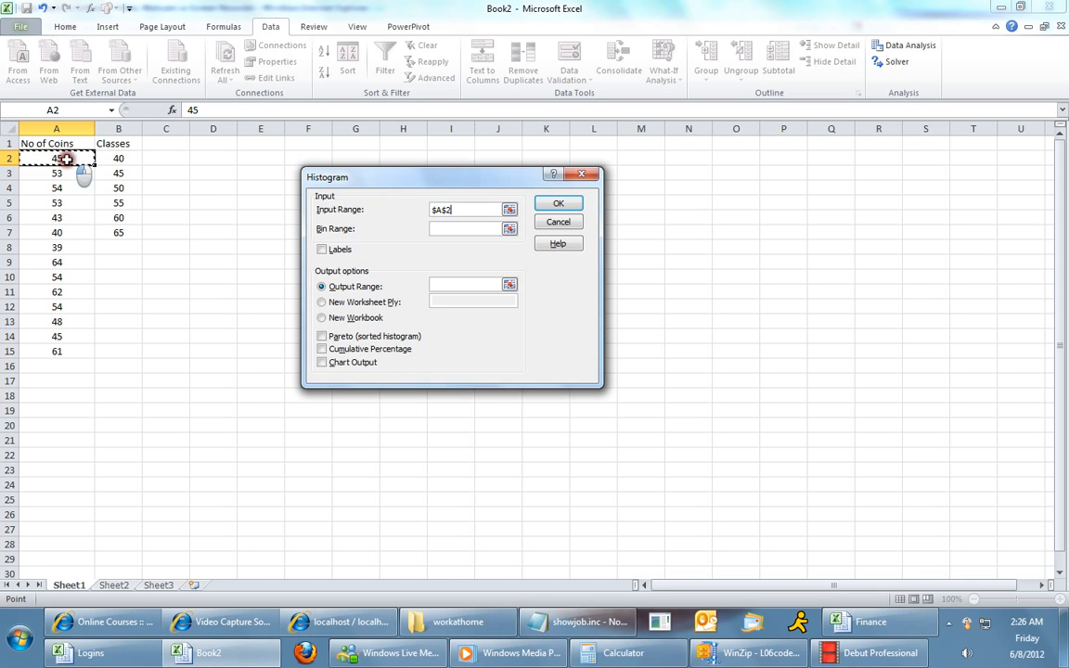
left_click_drag(67, 160, 62, 351)
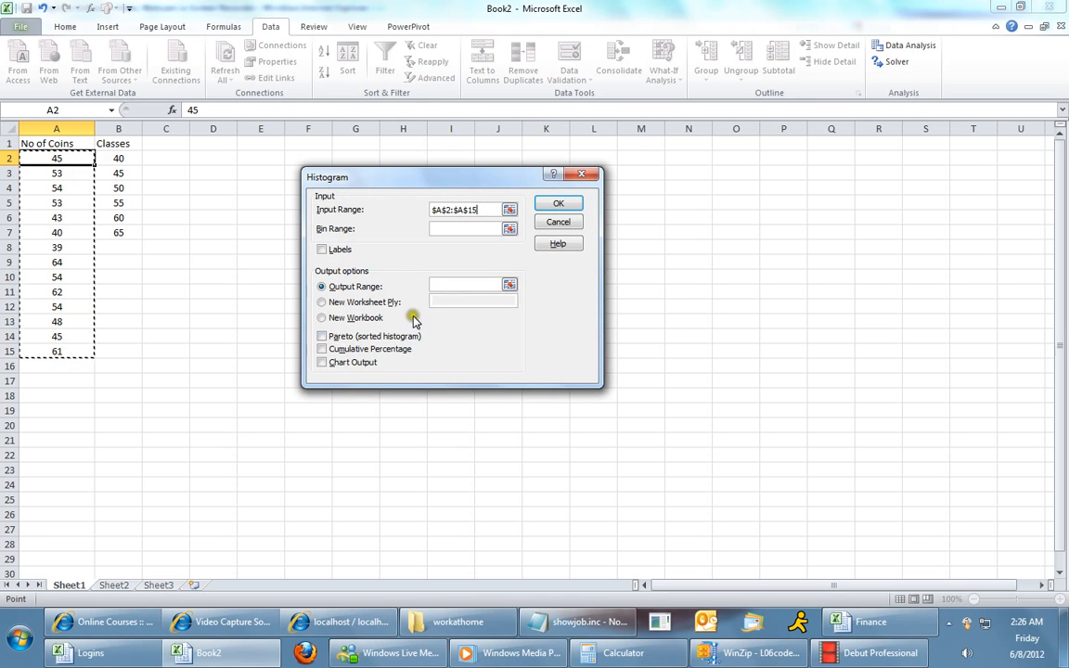
Set the bin range to the Classes values B2:B7.
left_click(445, 229)
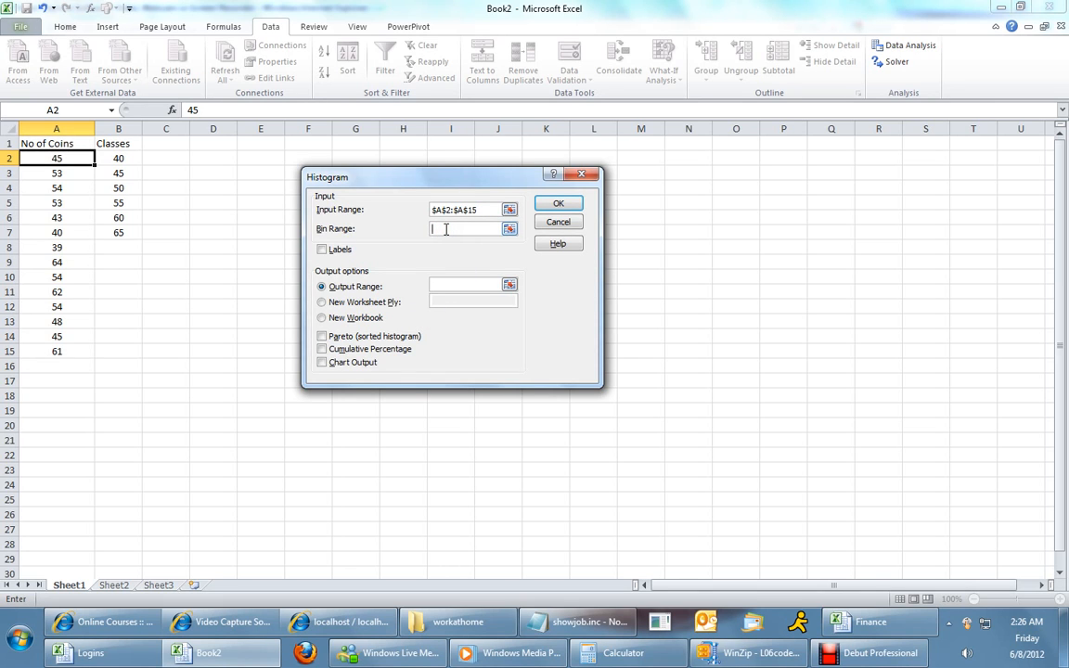
left_click(125, 158)
left_click(130, 159)
left_click_drag(130, 158, 131, 231)
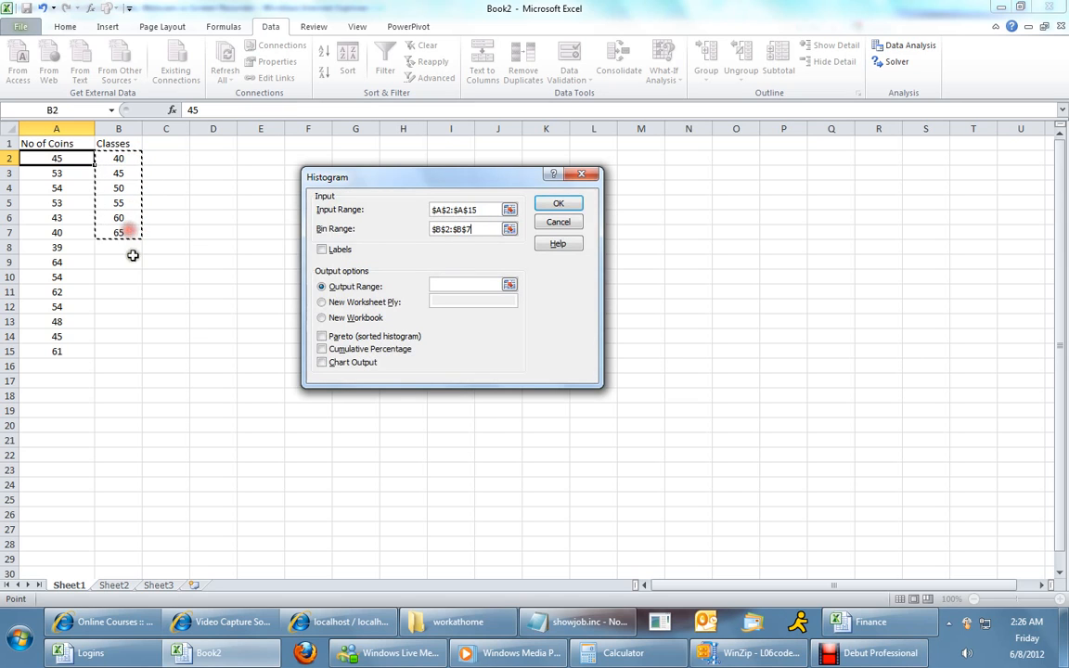
Set the output range to cell D8 and run the Histogram tool.
left_click(469, 229)
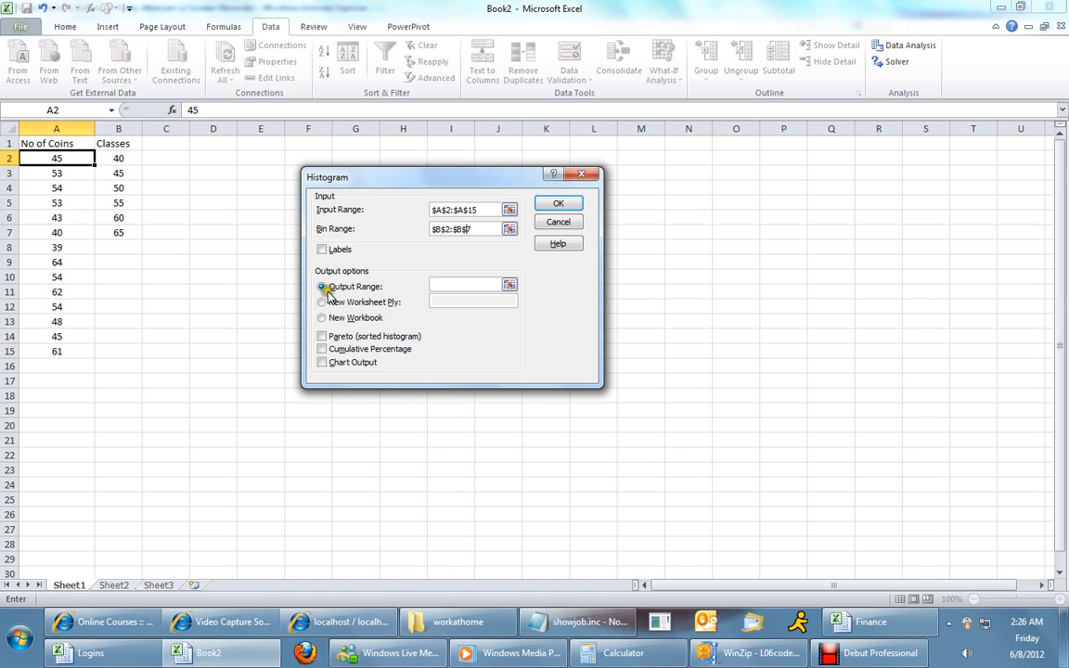
left_click(440, 283)
left_click_drag(390, 177, 436, 176)
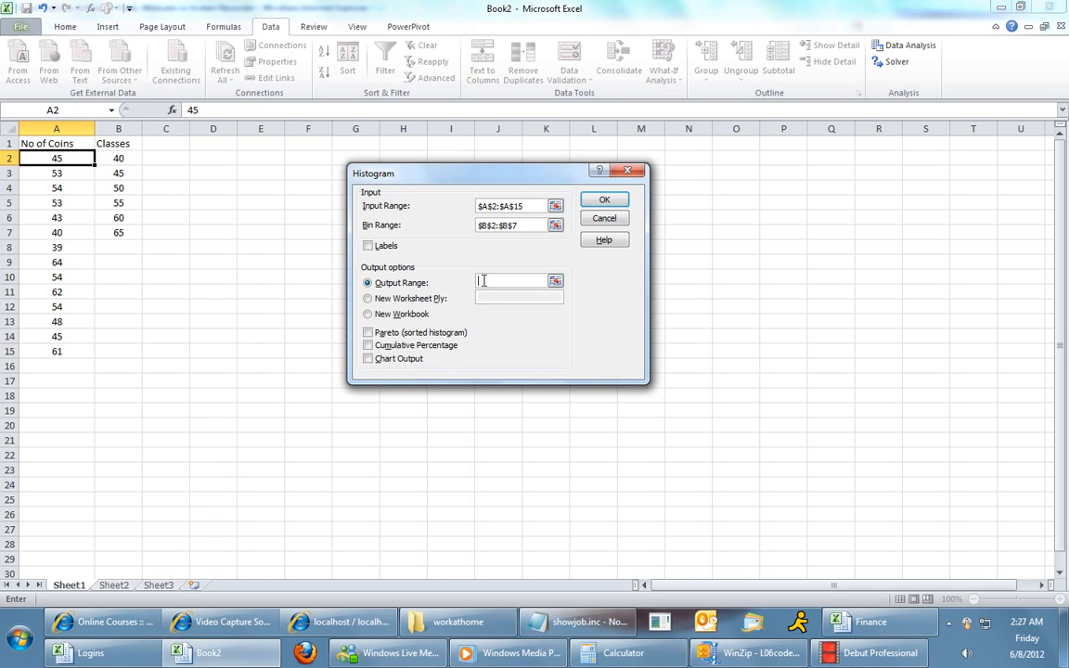
left_click(210, 246)
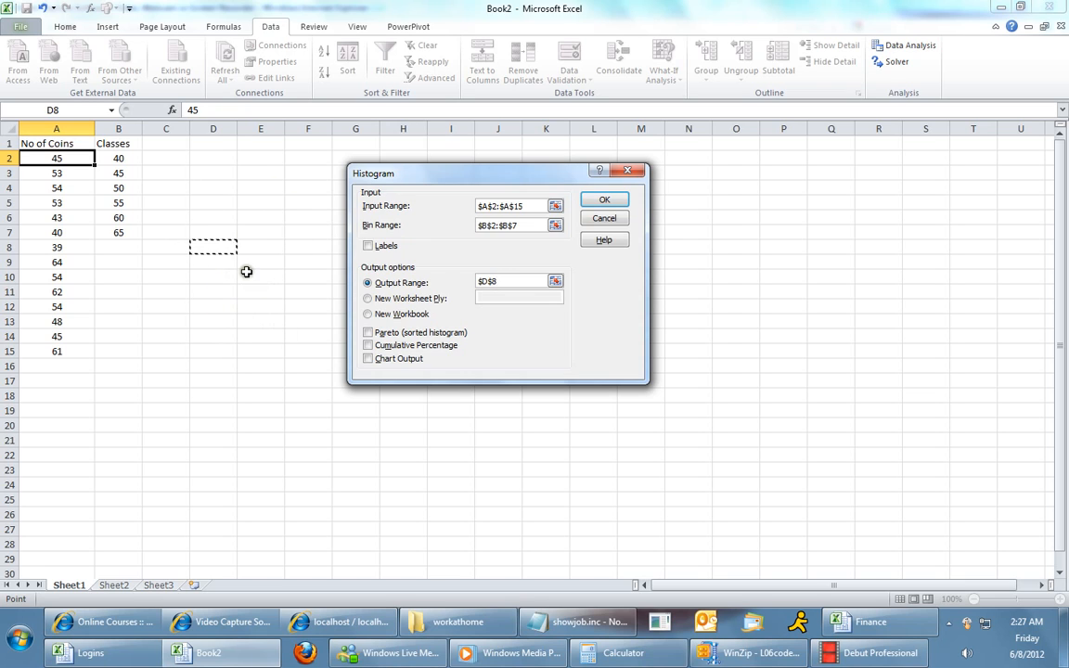
left_click(605, 201)
Examine the Bin and Frequency output table against the Classes values.
left_click(383, 383)
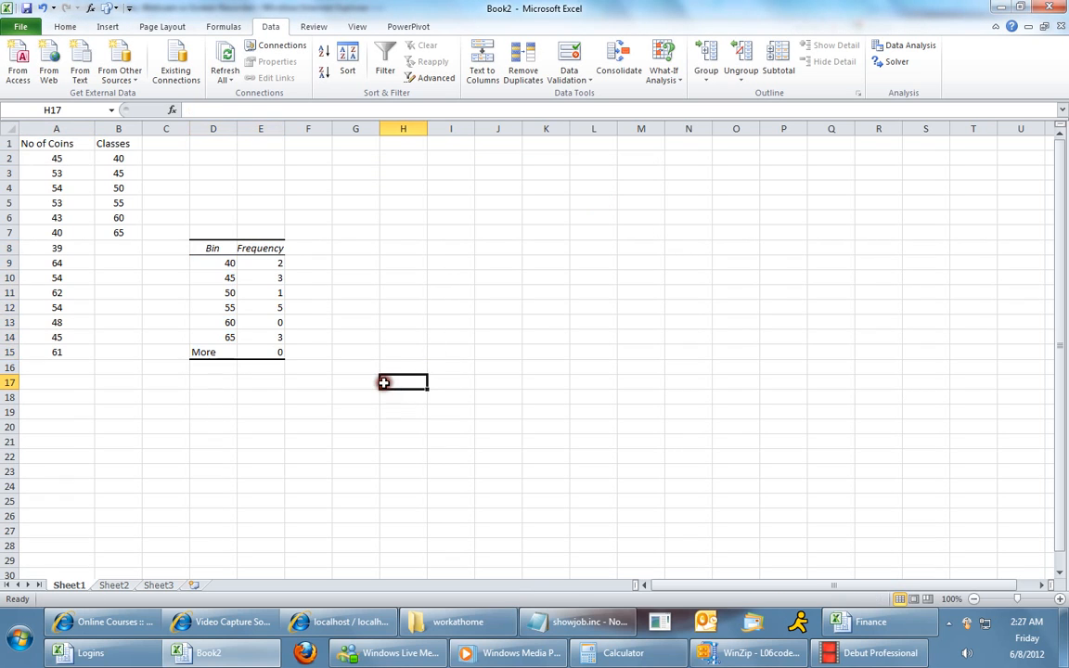
left_click(213, 251)
left_click(252, 249)
left_click_drag(212, 248, 264, 344)
left_click(255, 249)
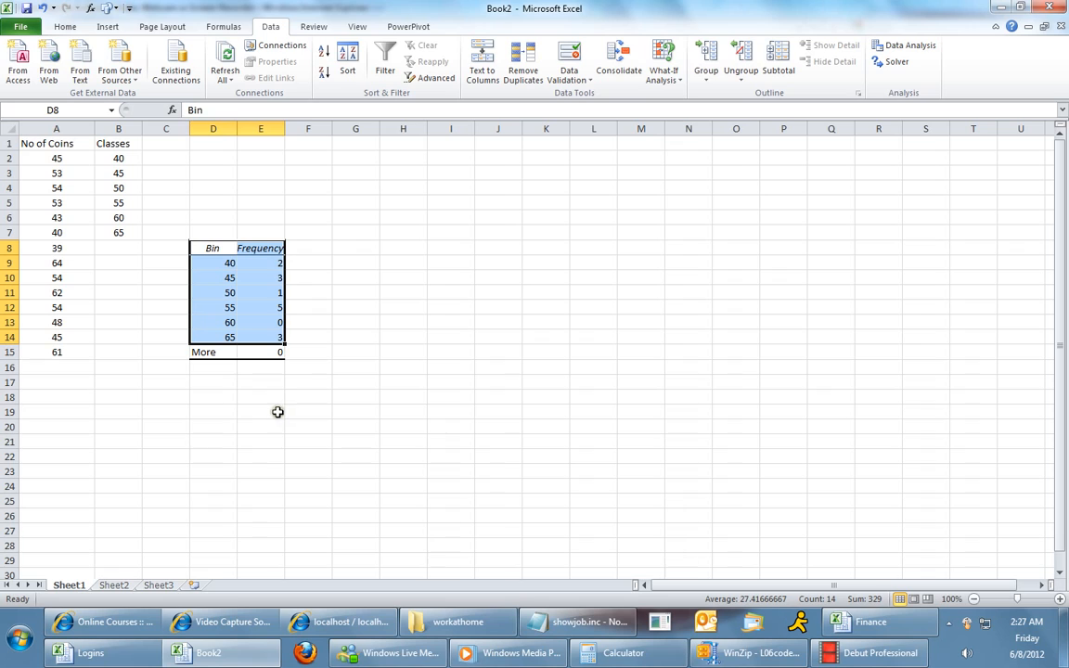
left_click(210, 361)
left_click_drag(217, 358, 268, 358)
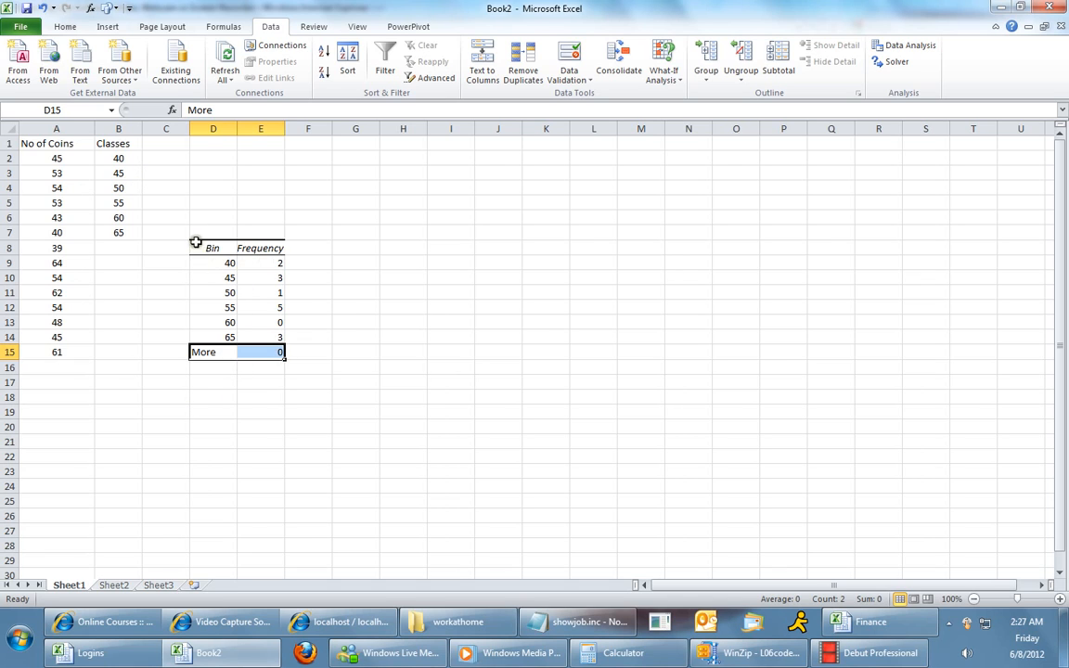
left_click(119, 174)
left_click(119, 189)
left_click(118, 202)
left_click(119, 216)
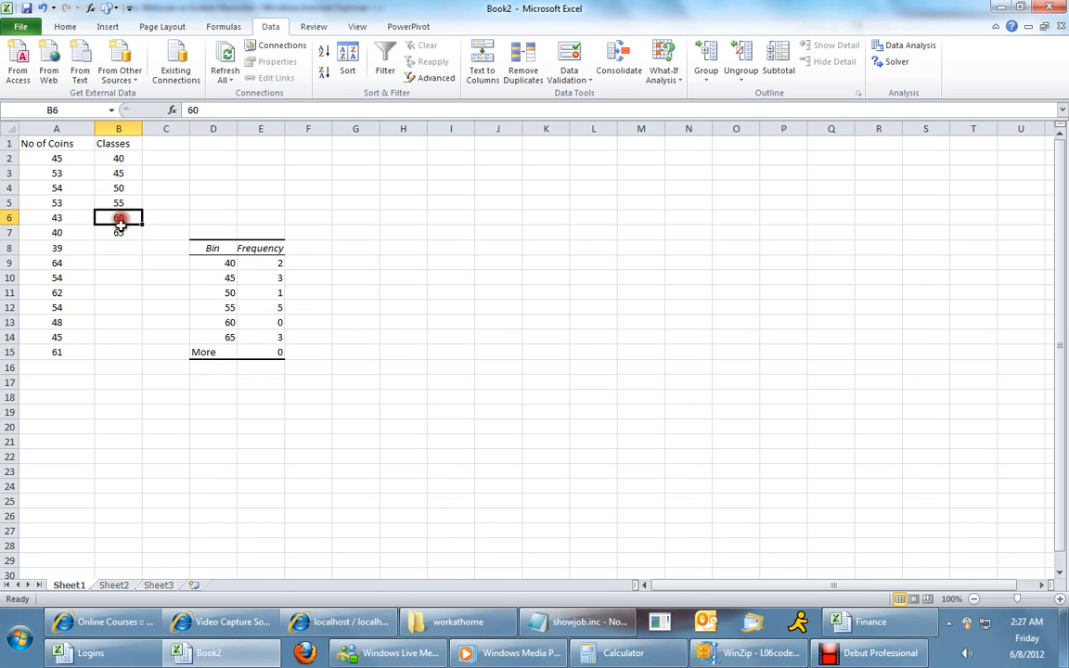
left_click(252, 354)
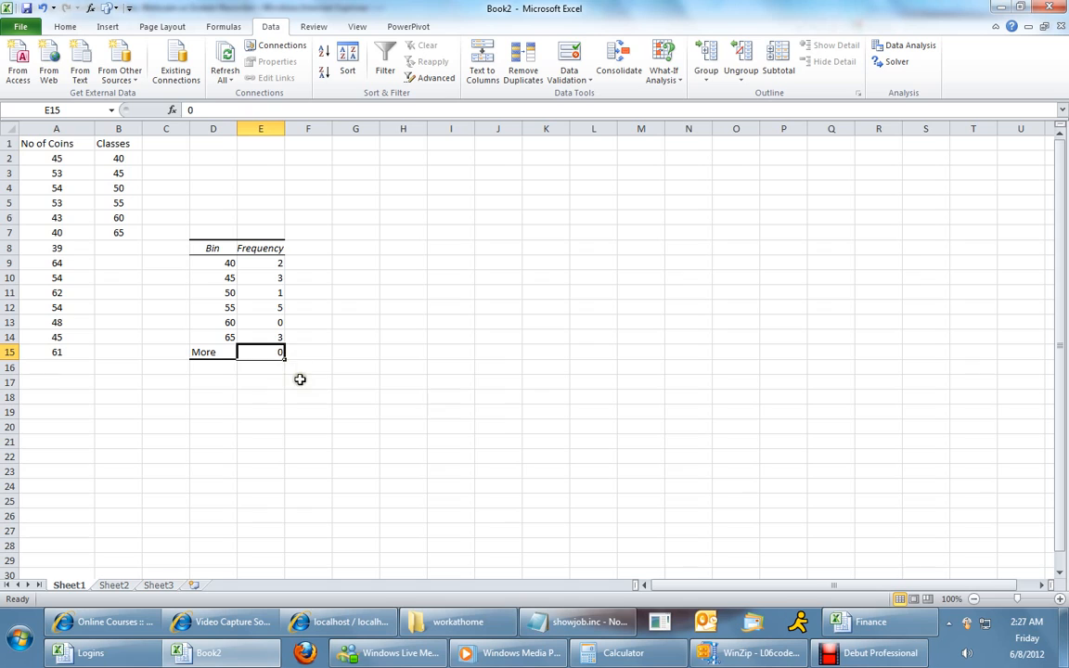
left_click(214, 352)
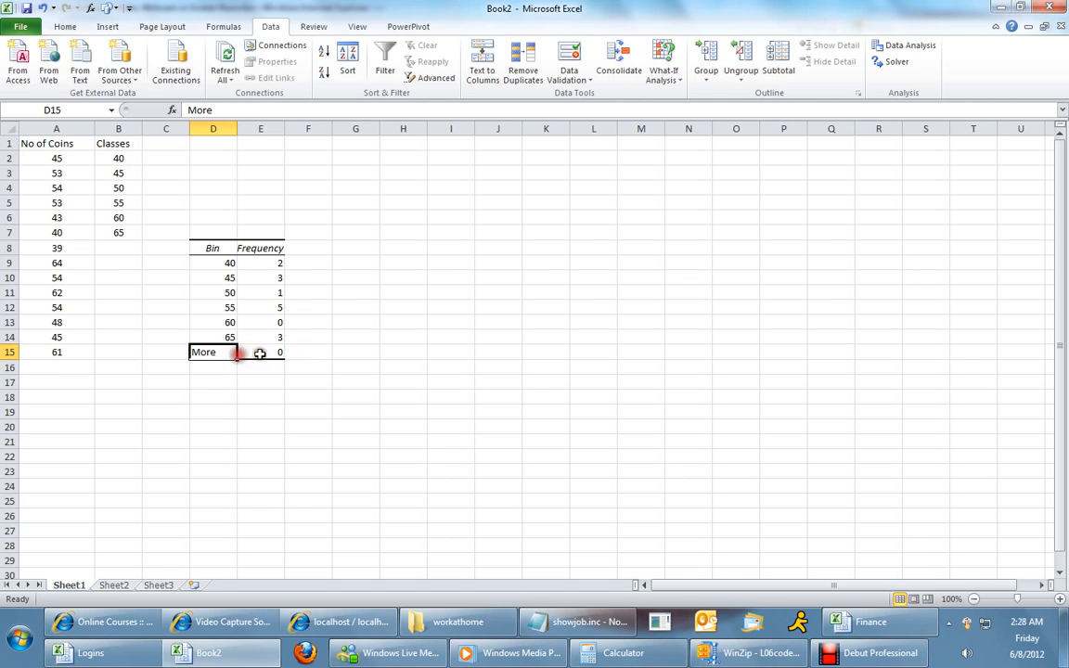
left_click(264, 353)
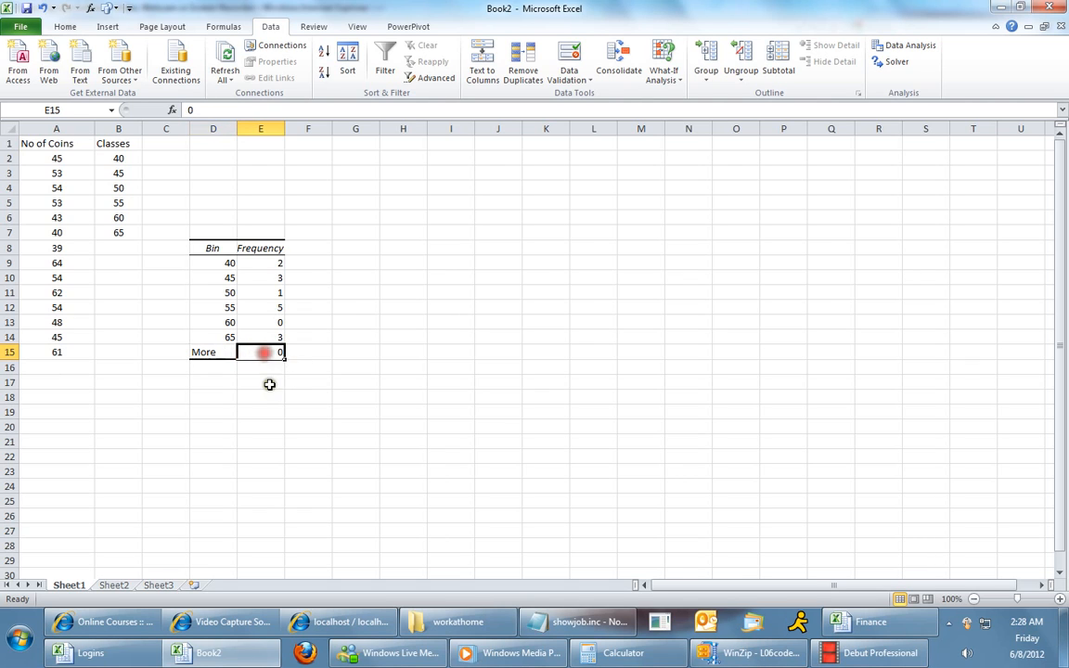
left_click(230, 354)
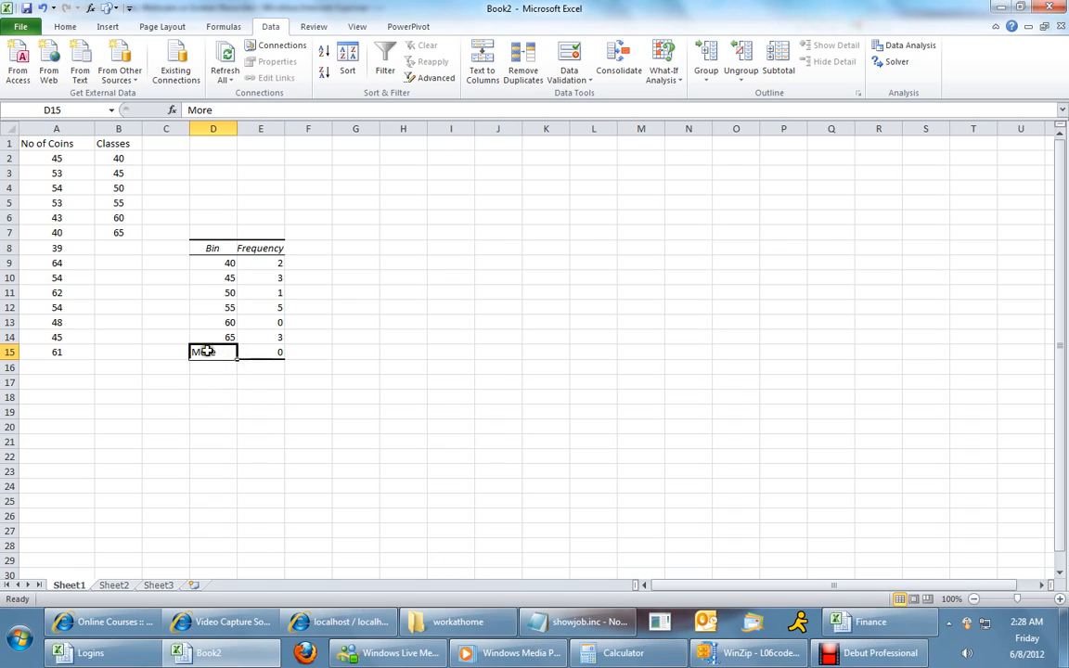
left_click_drag(203, 352, 281, 358)
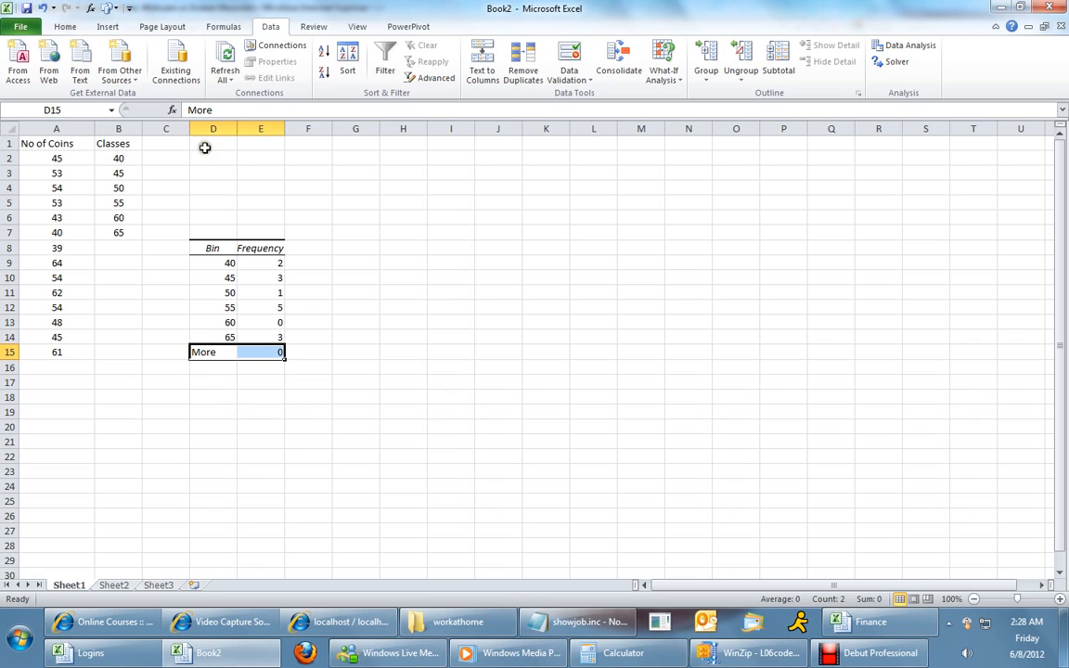
Insert a 2-D clustered column chart of the Bin and Frequency table D8:E15 and move it beside the table.
left_click(212, 248)
left_click_drag(212, 249, 269, 351)
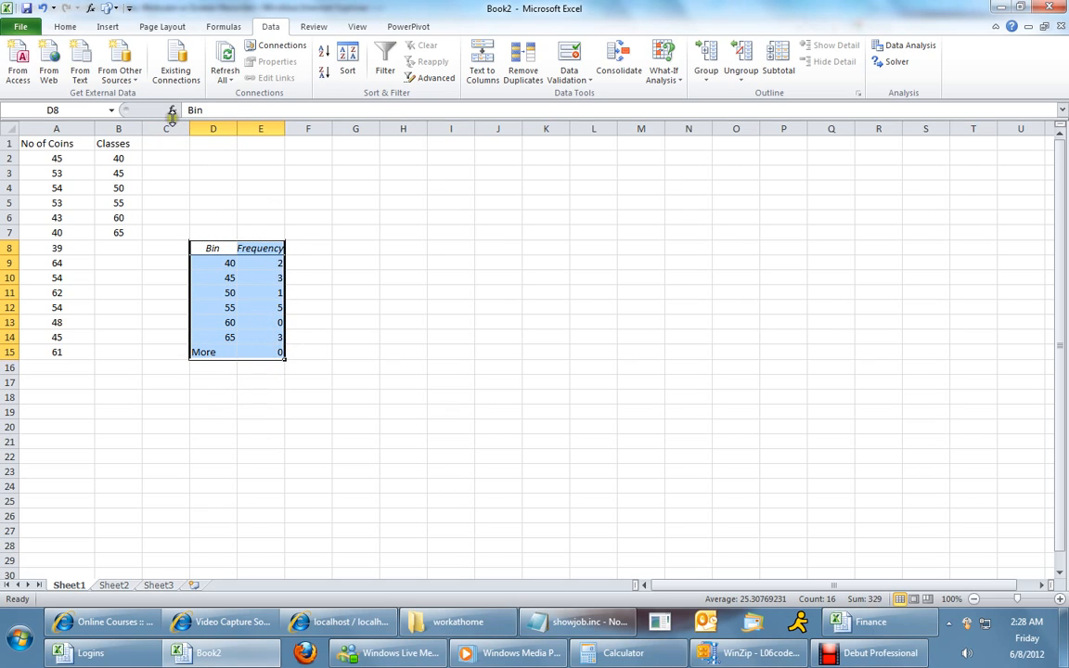
left_click(111, 30)
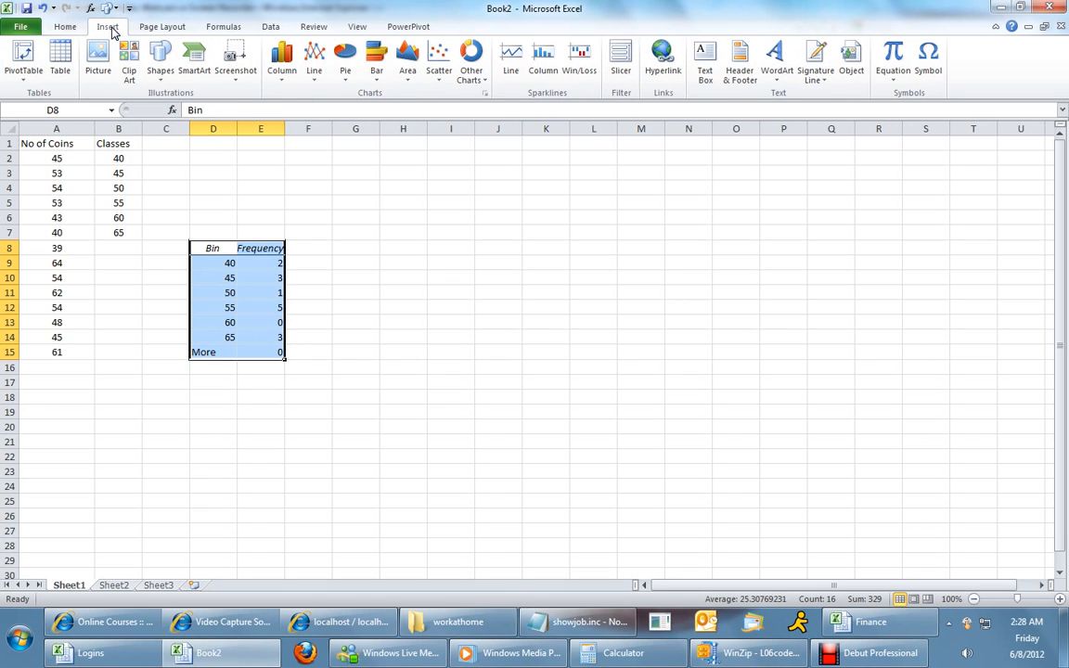
left_click(282, 77)
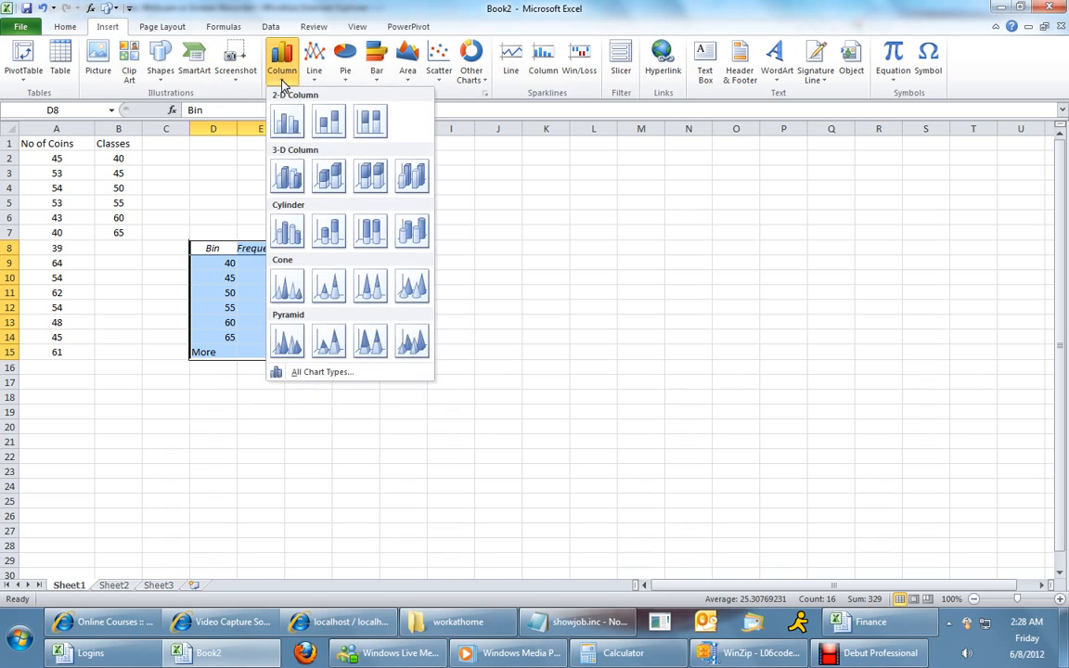
left_click(286, 120)
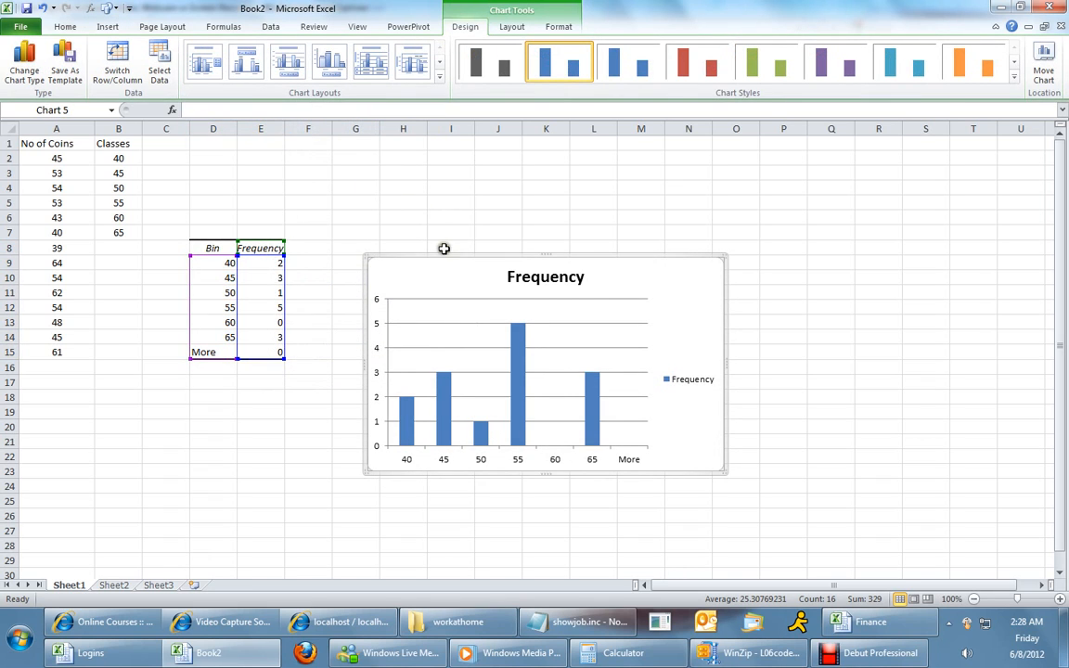
left_click_drag(444, 257, 426, 196)
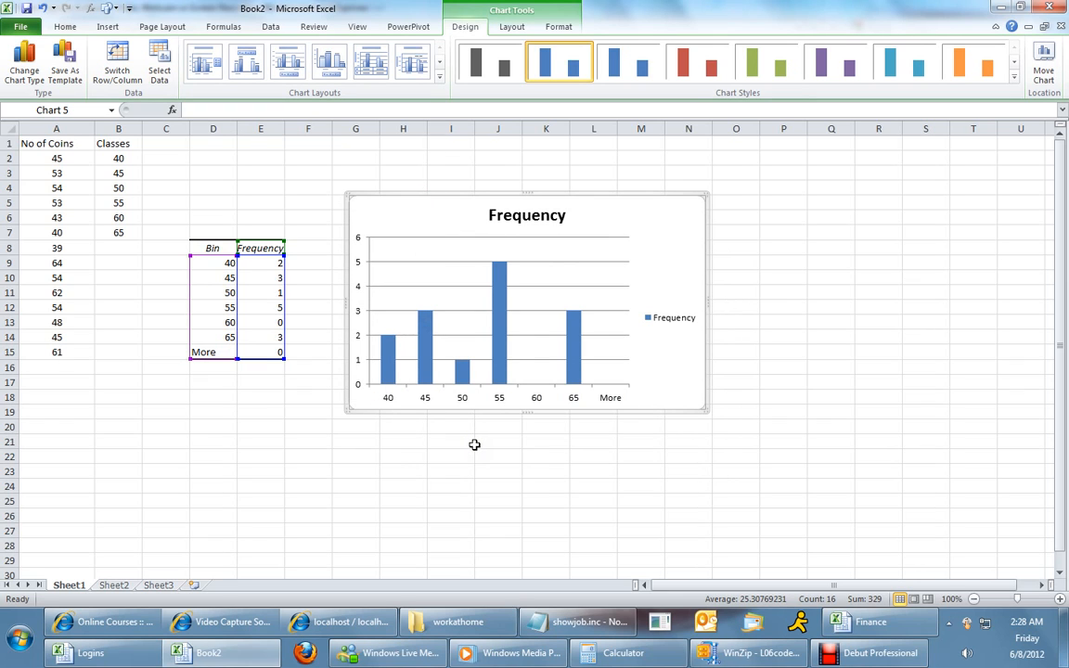
Set the chart's data series gap width to 0% so the columns touch.
left_click(425, 343)
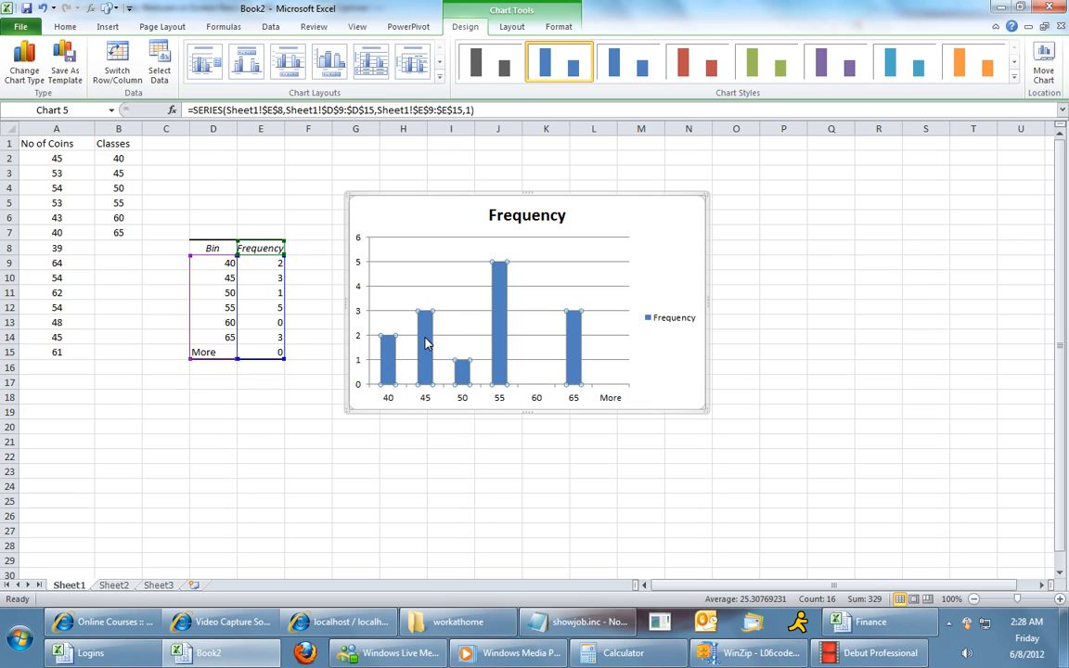
right_click(426, 344)
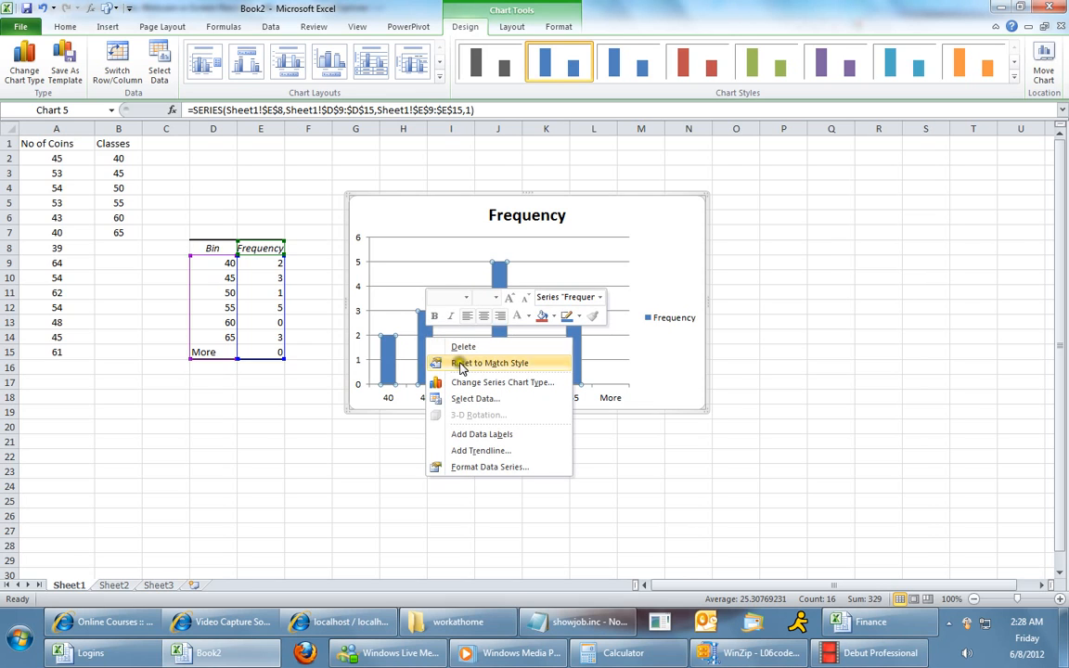
left_click(479, 472)
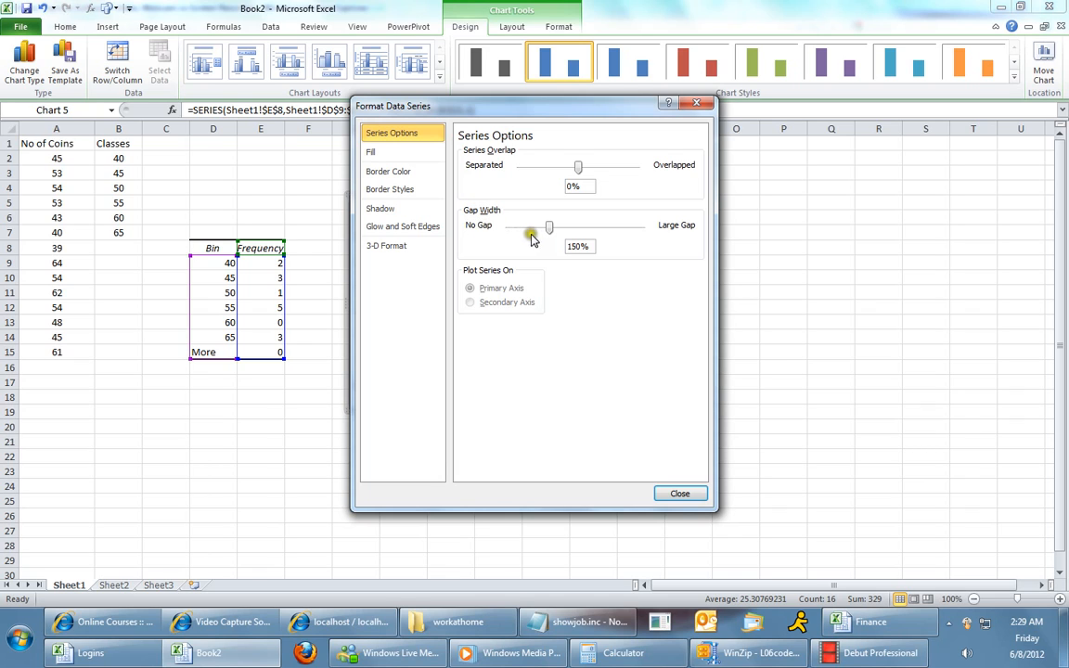
left_click_drag(550, 232, 502, 233)
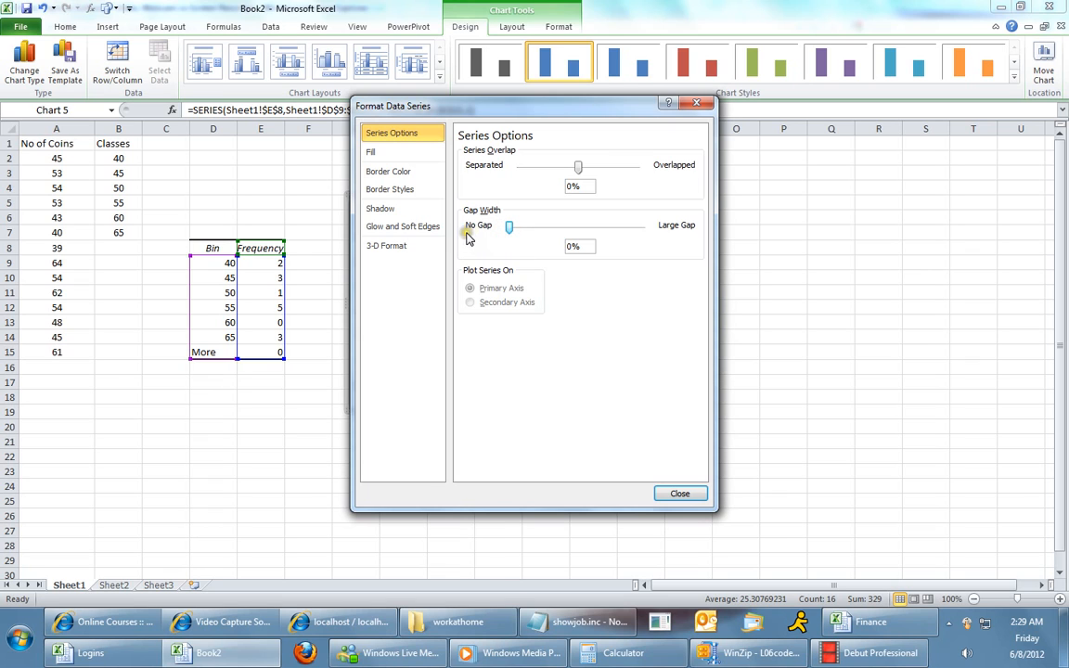
left_click(680, 490)
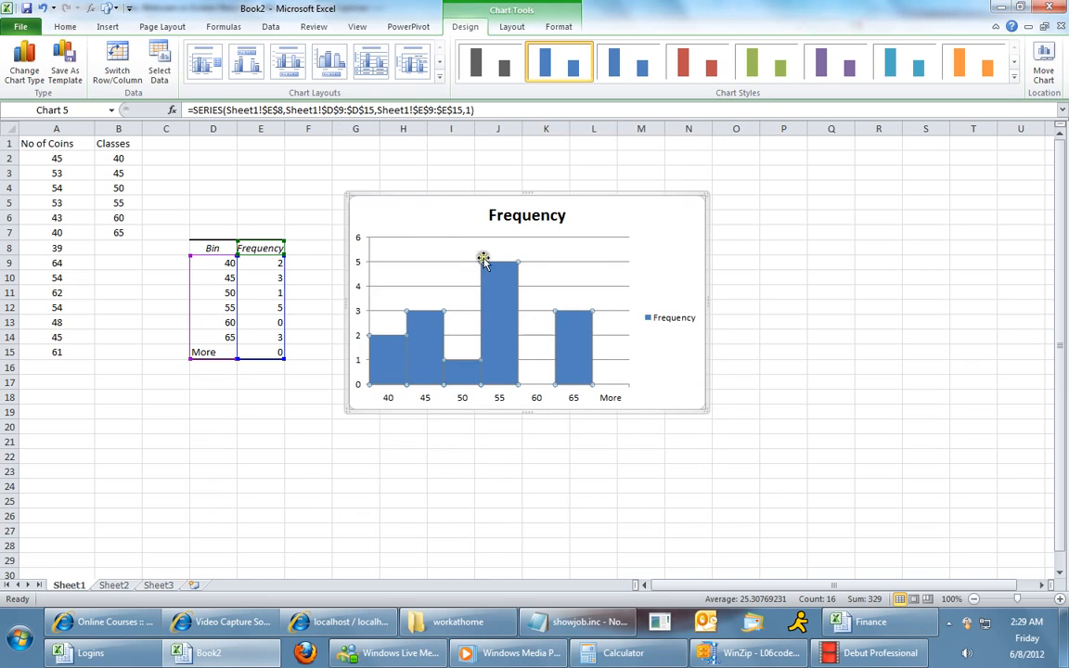
Delete the chart's Frequency legend.
left_click(635, 390)
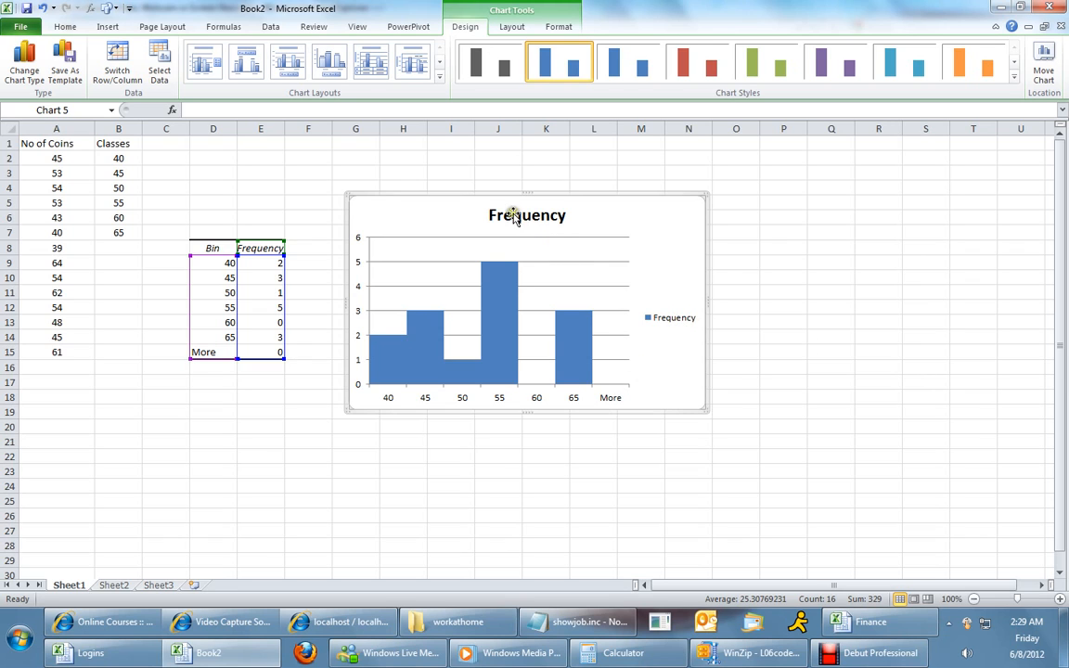
left_click(678, 315)
key("Delete")
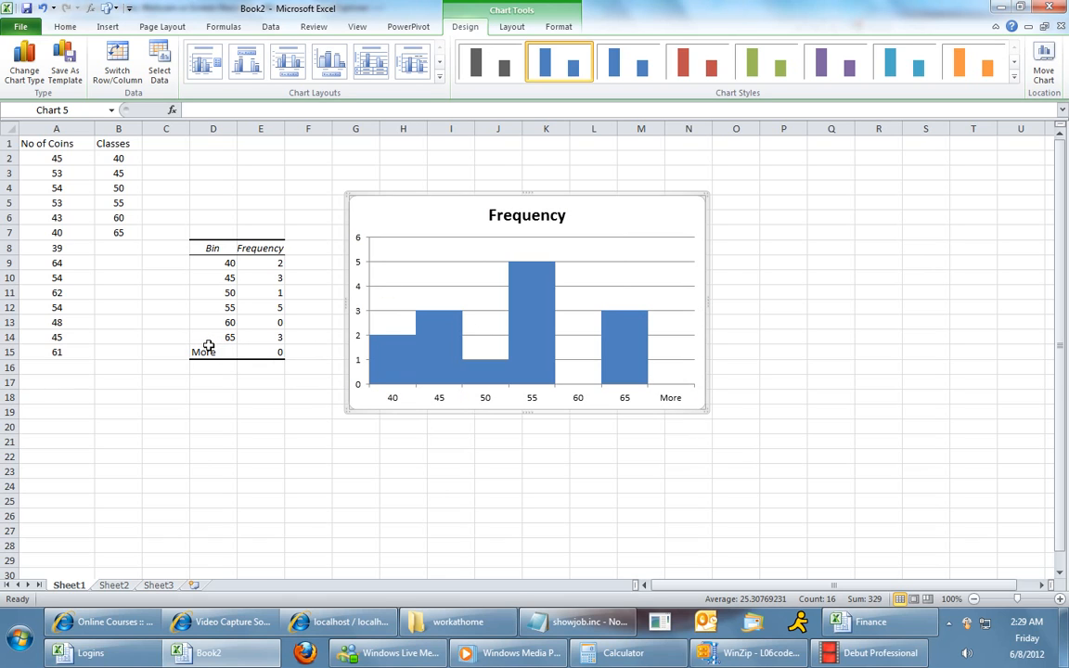
Delete the More row D15:E15 from the Bin and Frequency table, shifting the cells up so the chart drops that category.
left_click(672, 310)
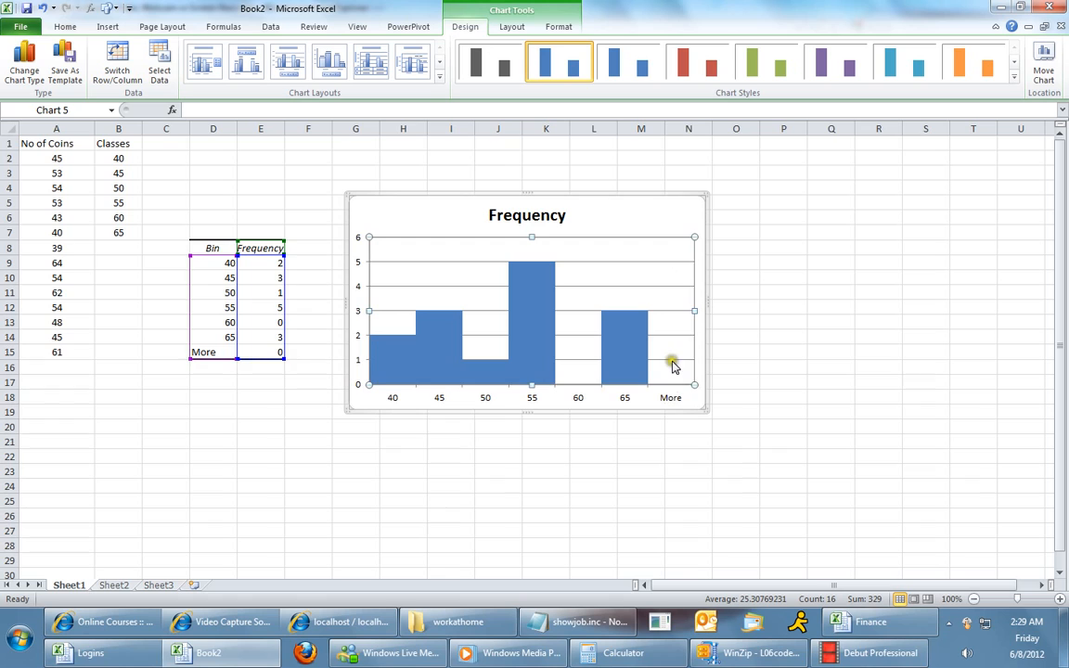
left_click(673, 397)
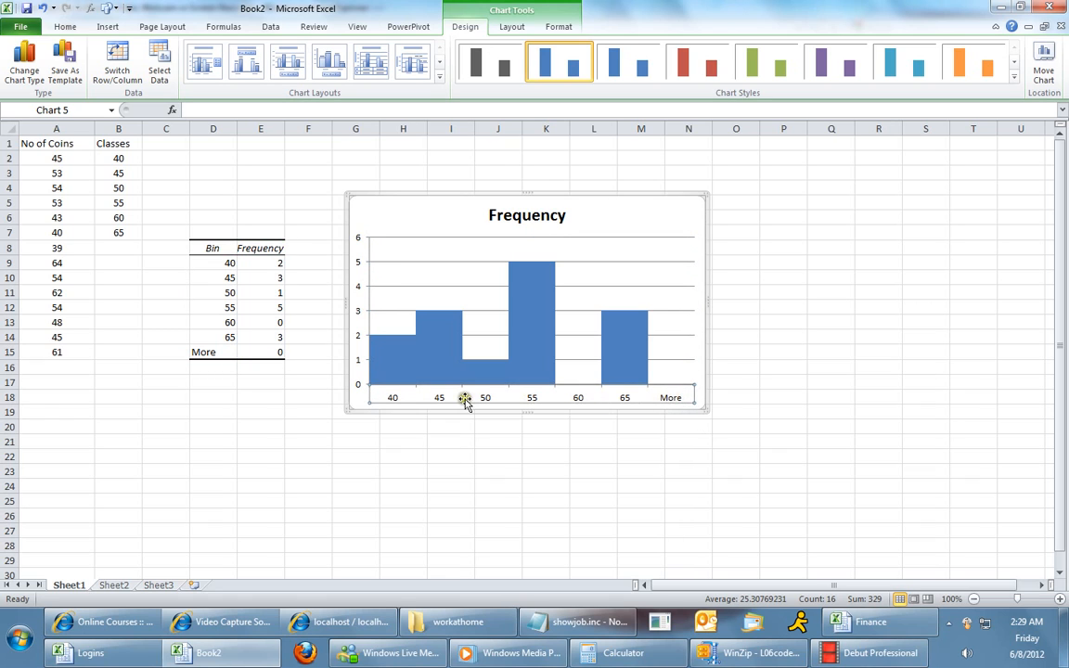
left_click(675, 370)
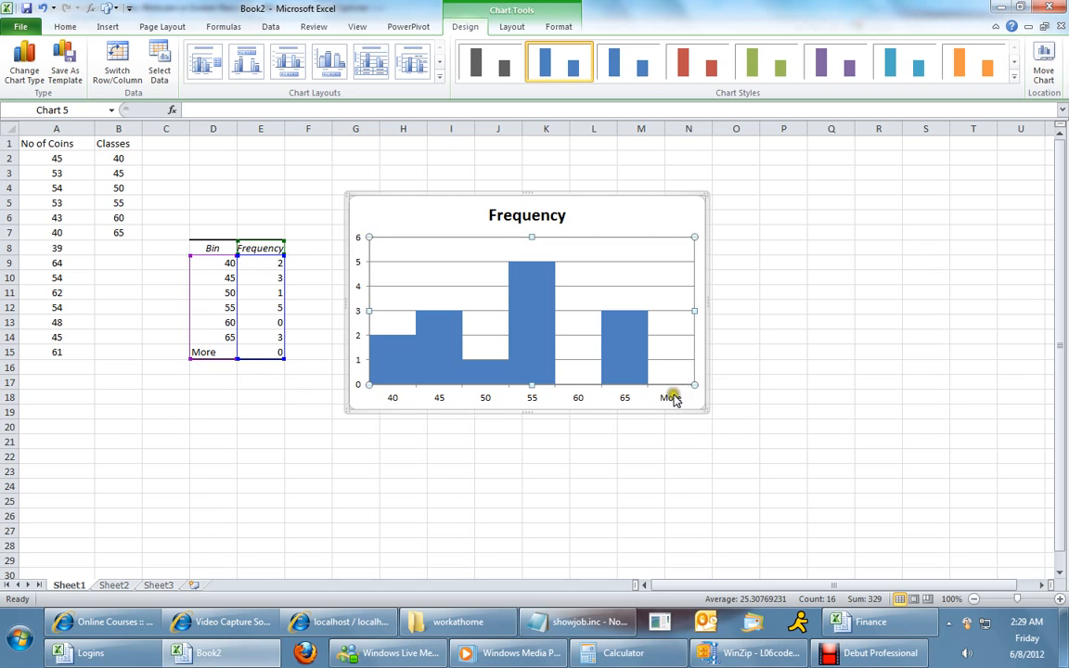
left_click(221, 353)
left_click_drag(231, 350, 252, 351)
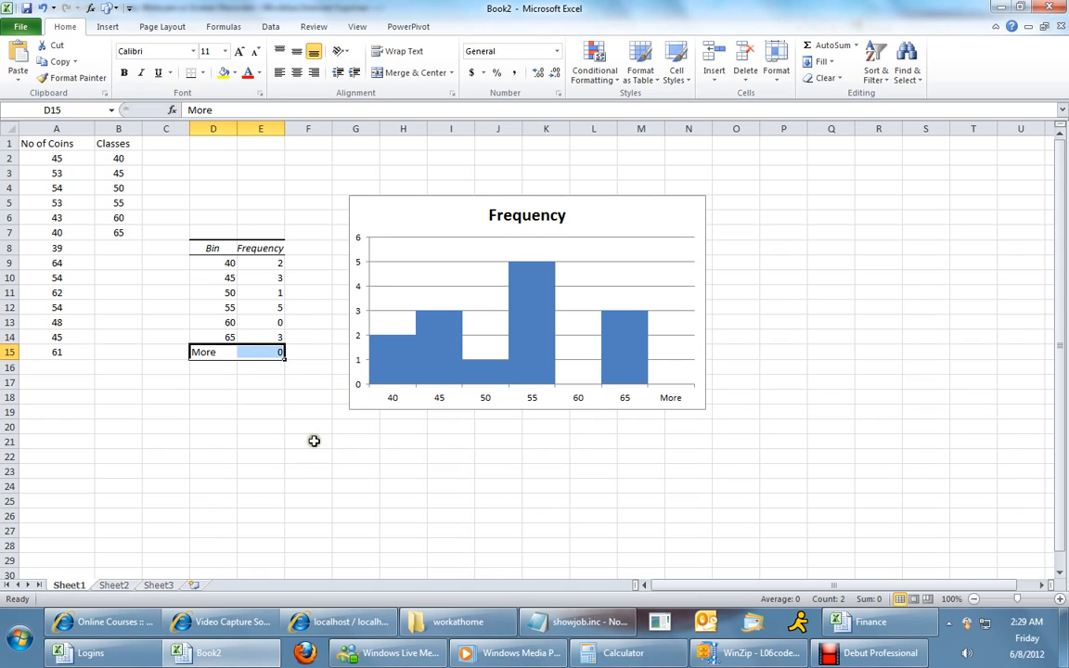
right_click(243, 350)
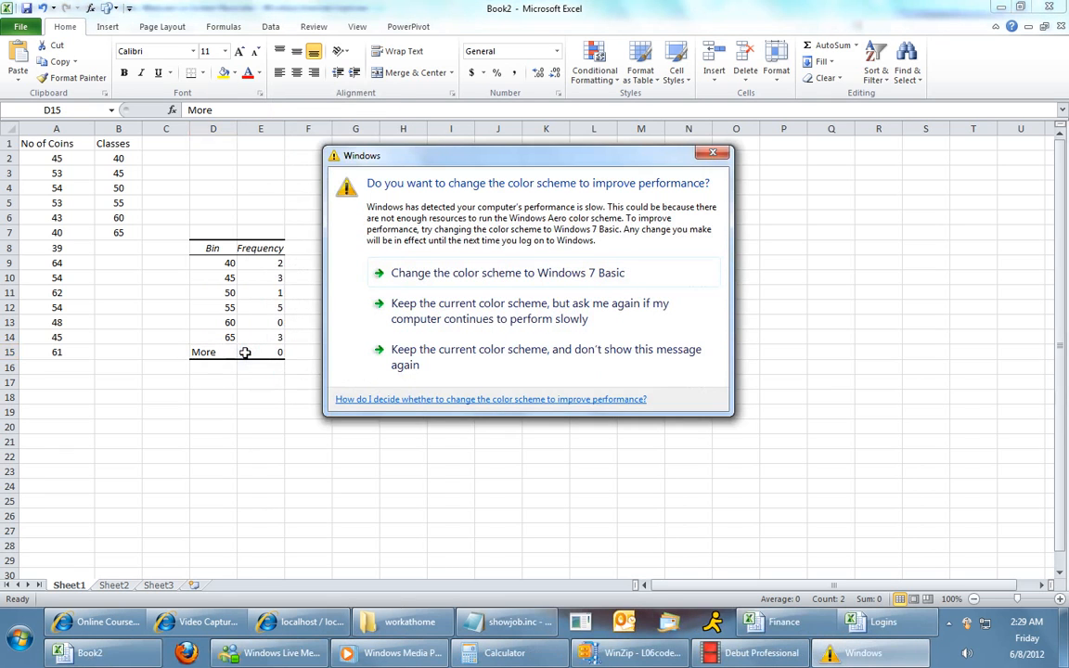
left_click(714, 153)
right_click(255, 353)
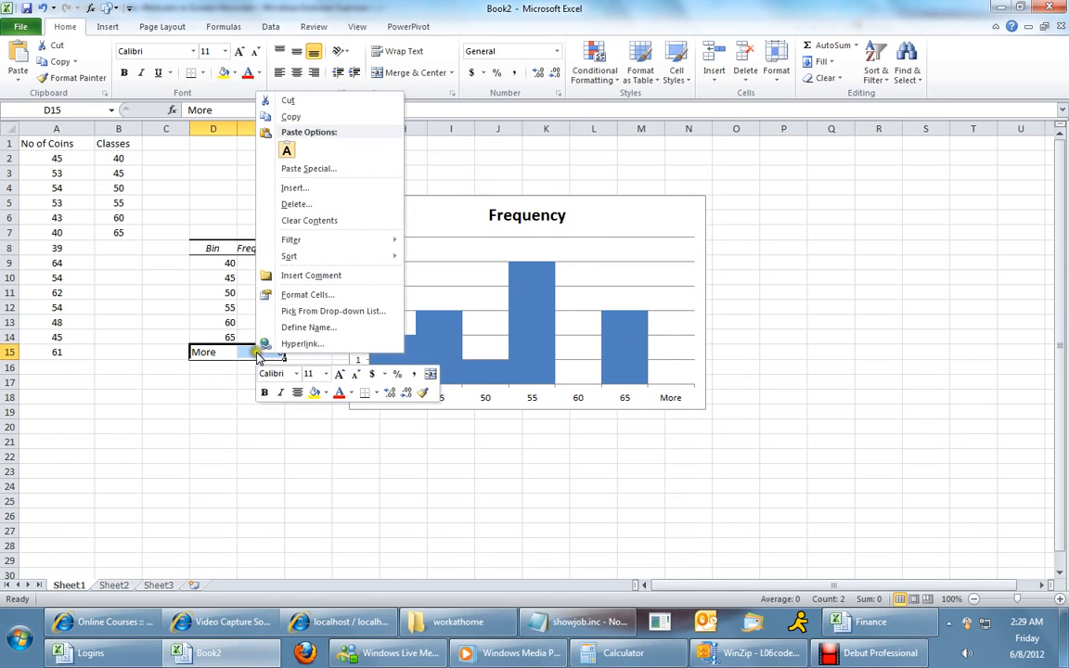
left_click(291, 204)
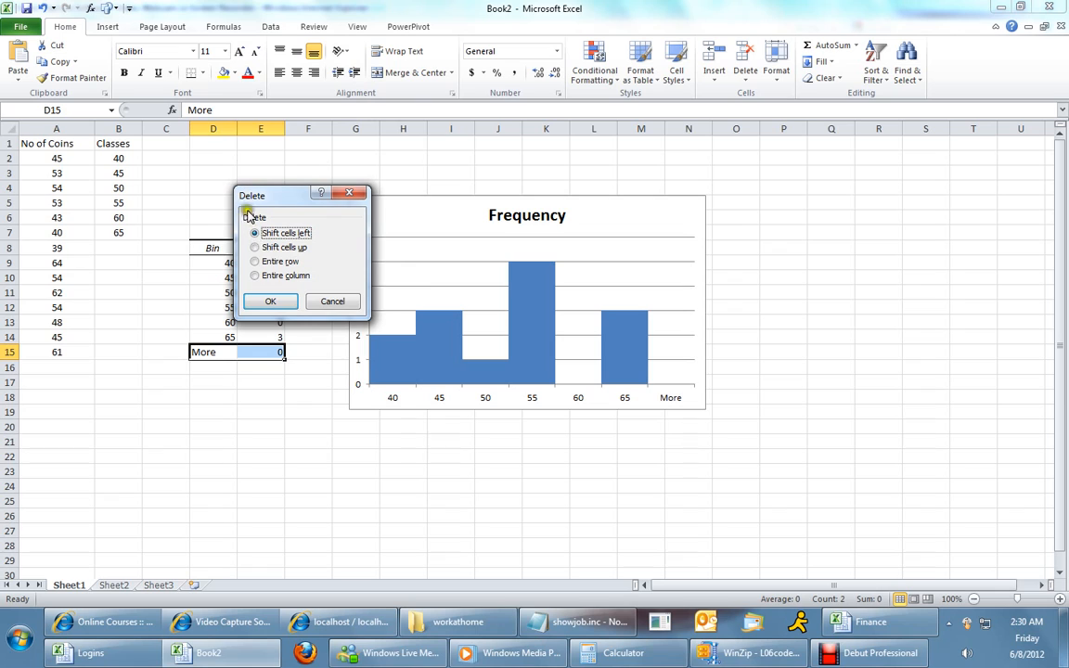
left_click(283, 247)
left_click(270, 300)
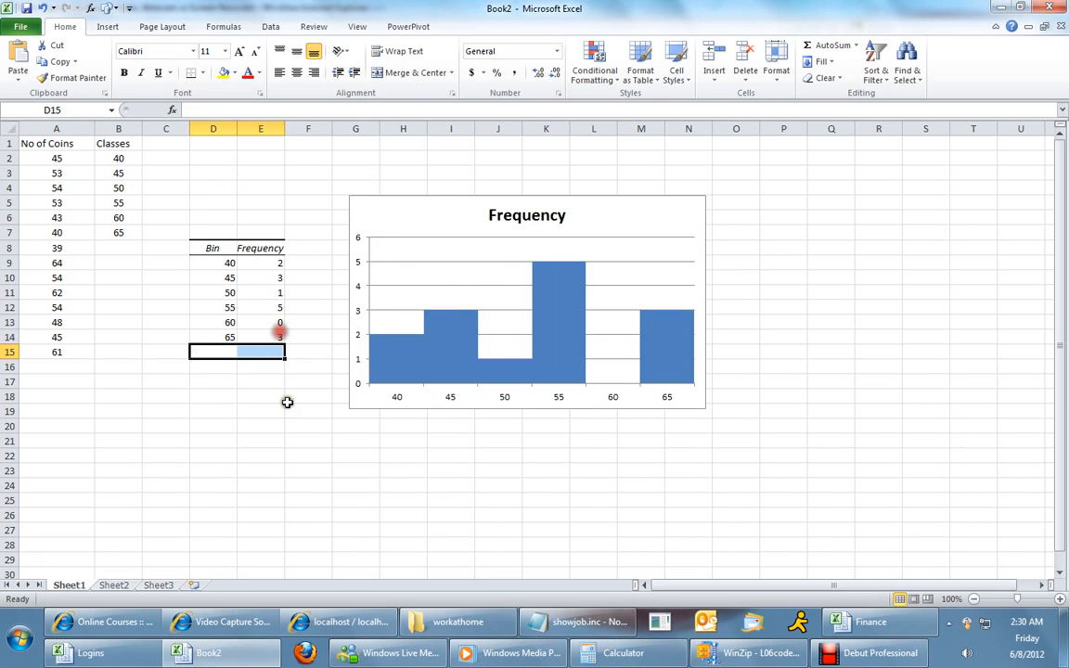
left_click(267, 413)
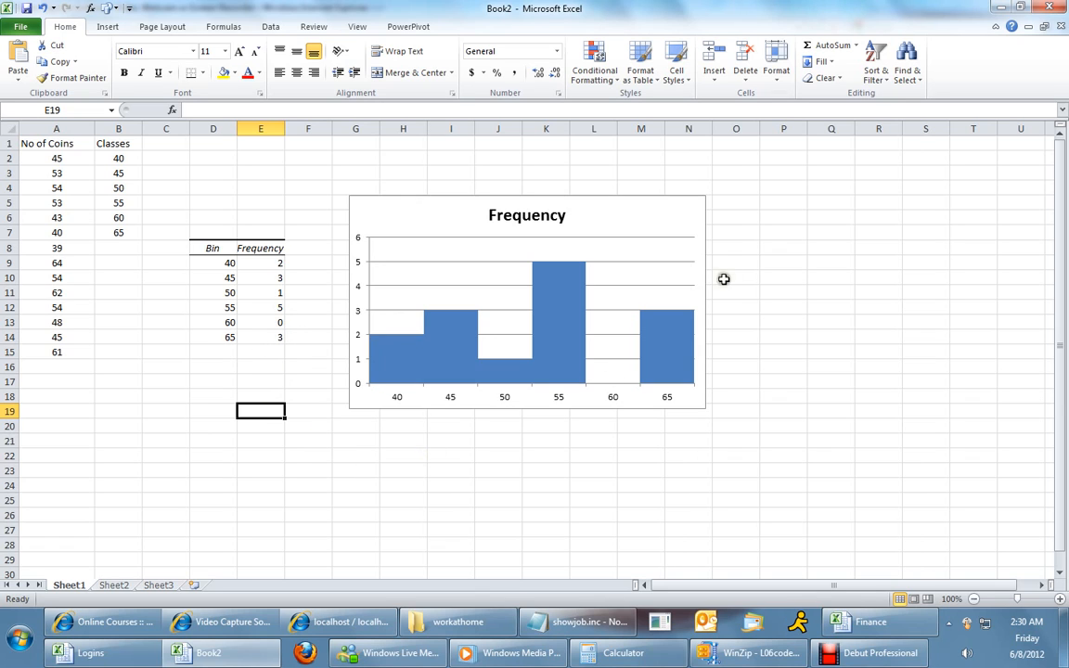
Move the histogram chart slightly up and to the left beside the table.
left_click(450, 198)
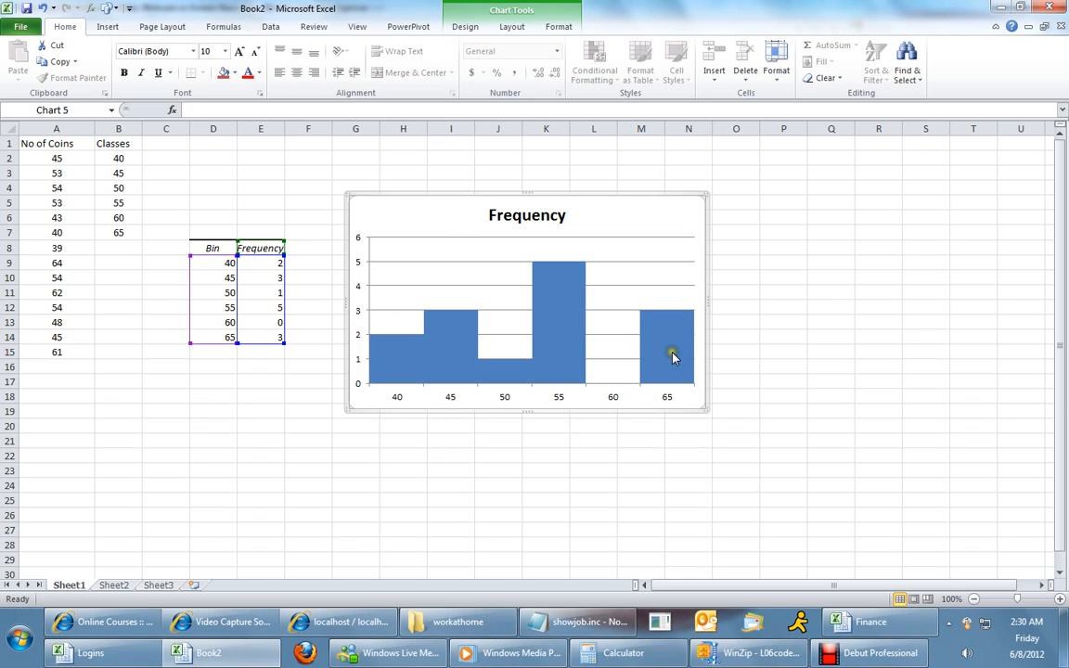
left_click_drag(418, 195, 400, 184)
left_click(491, 463)
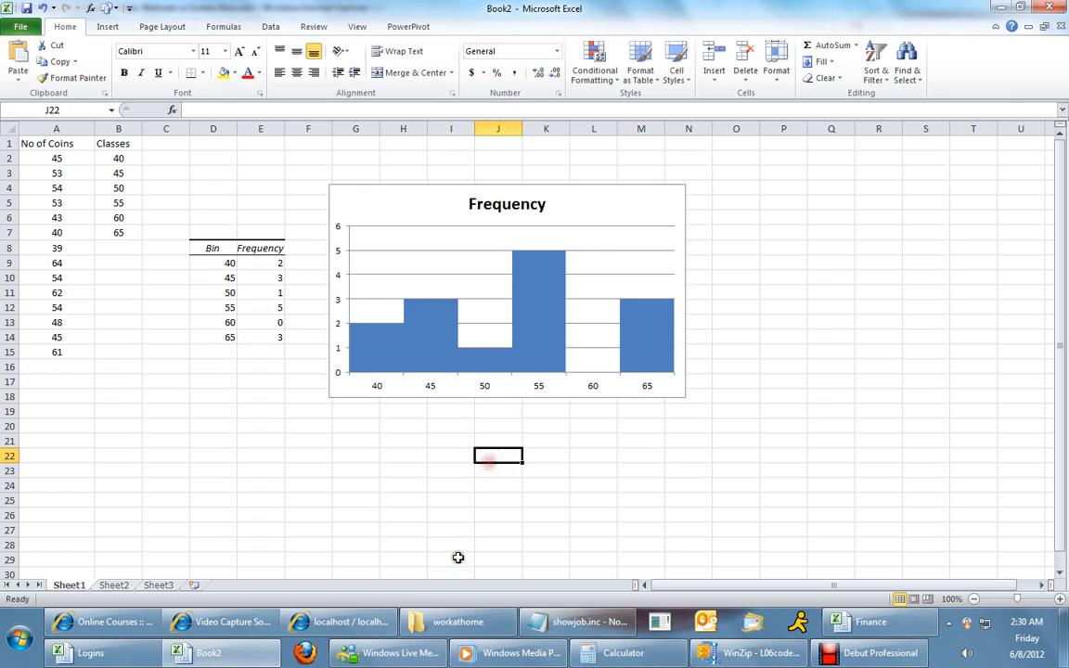